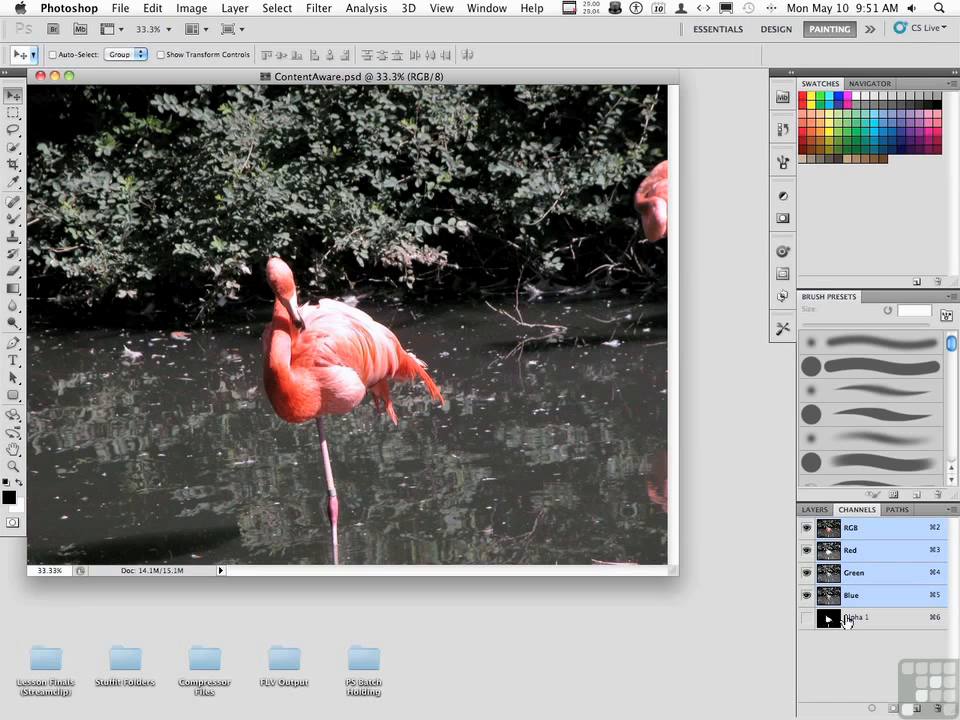
# Load the Alpha 1 channel as a selection around the flamingo and hide the selection outline.
pyautogui.keyDown('super'); pyautogui.click(846, 618); pyautogui.keyUp('super')
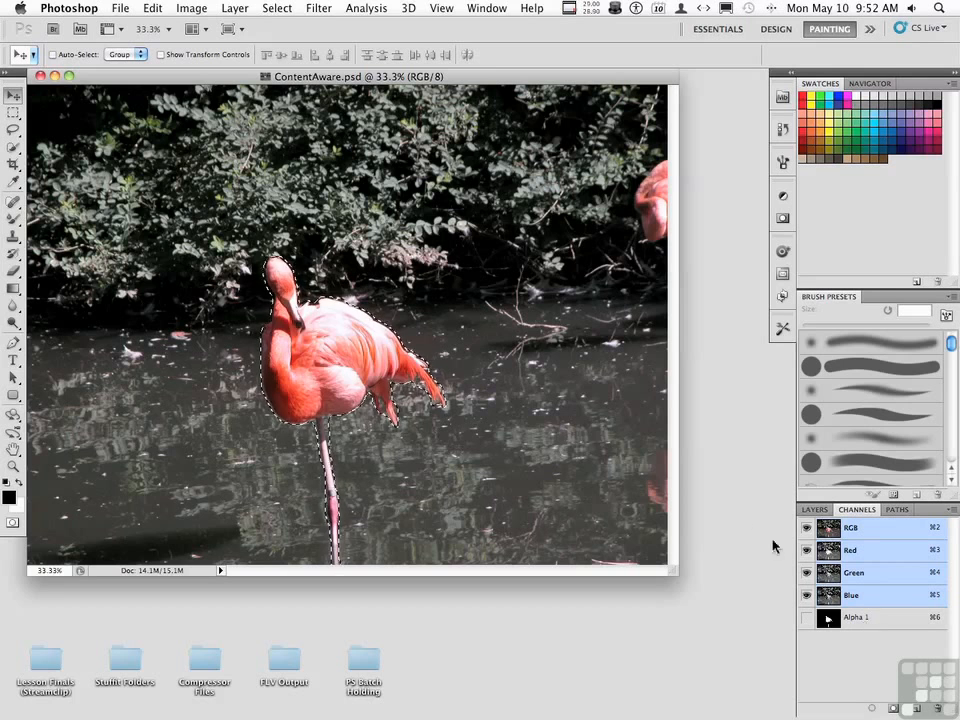
pyautogui.click(152, 8)
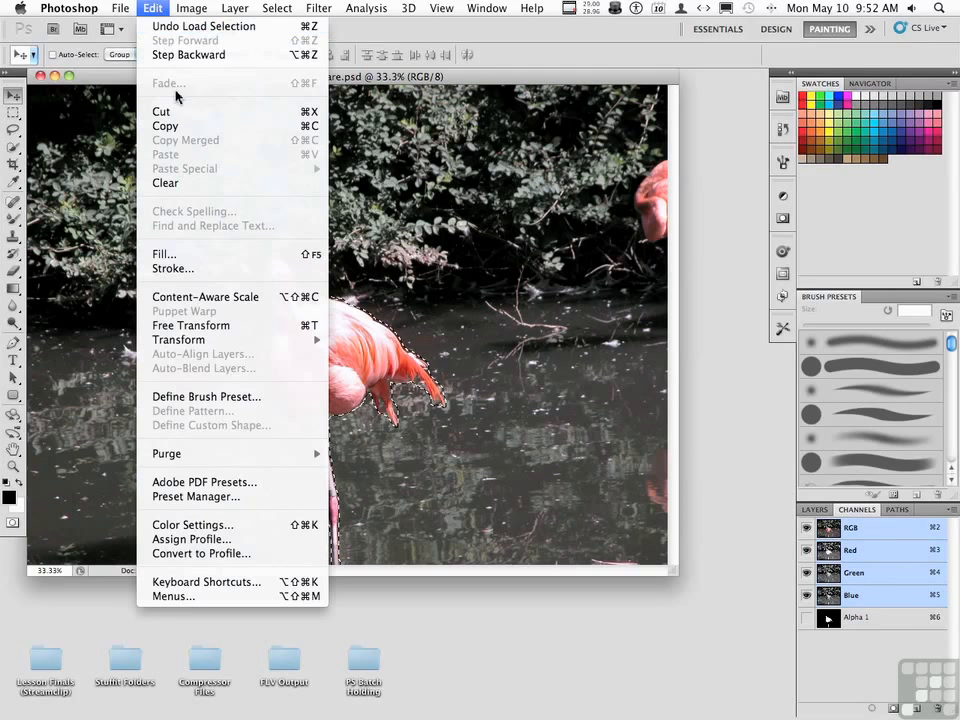
pyautogui.click(395, 225)
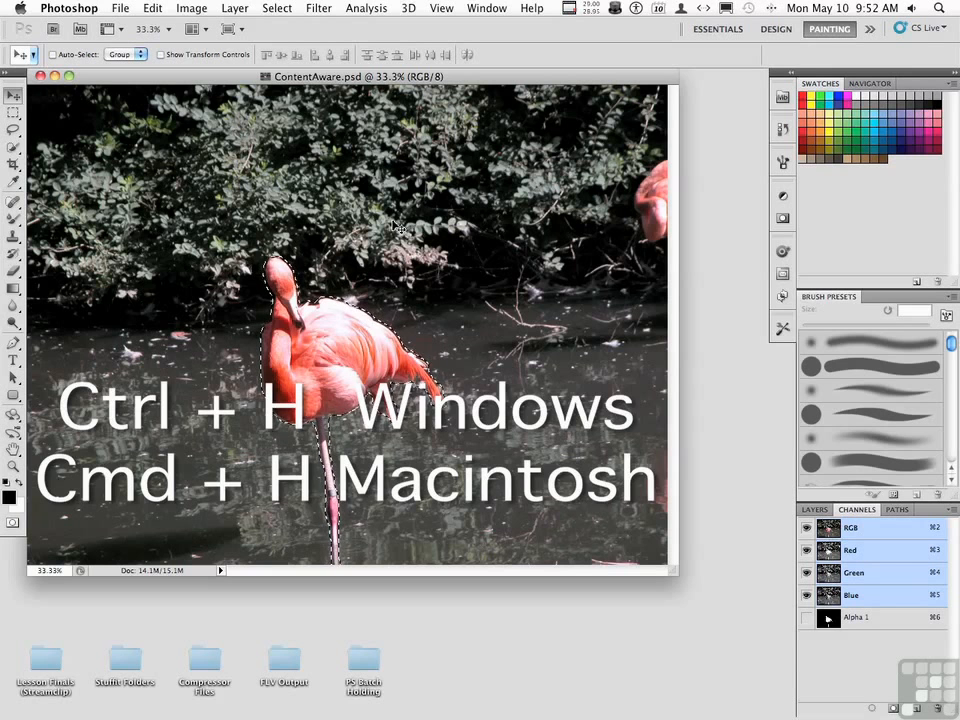
pyautogui.press('super+h')
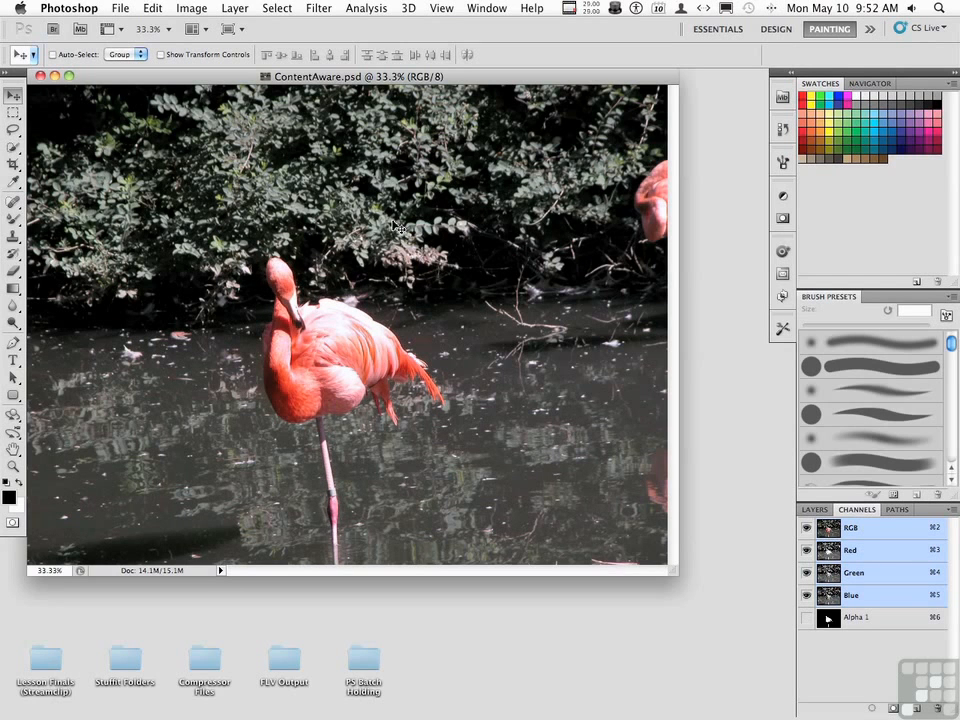
# Fill the flamingo selection using Content-Aware contents, Normal mode and 100% opacity.
pyautogui.click(152, 8)
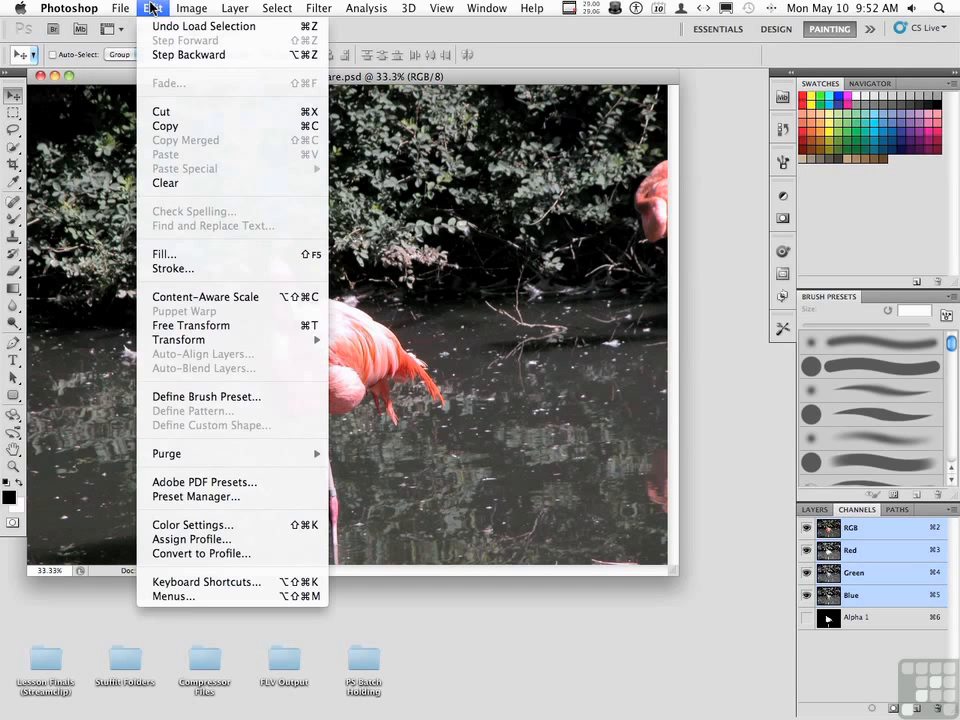
pyautogui.click(161, 254)
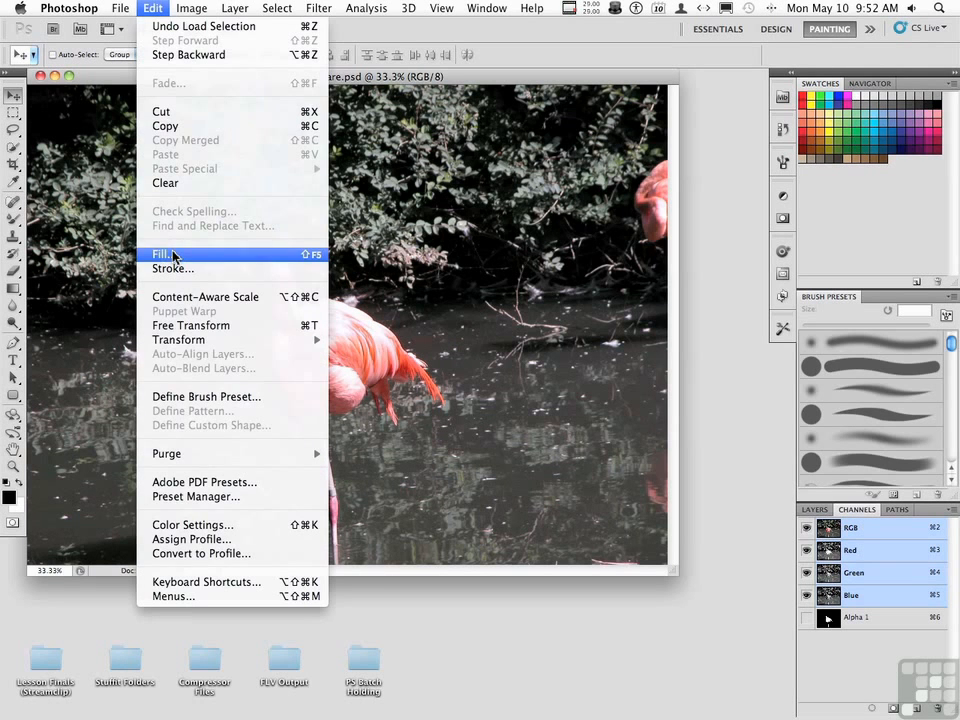
pyautogui.click(515, 158)
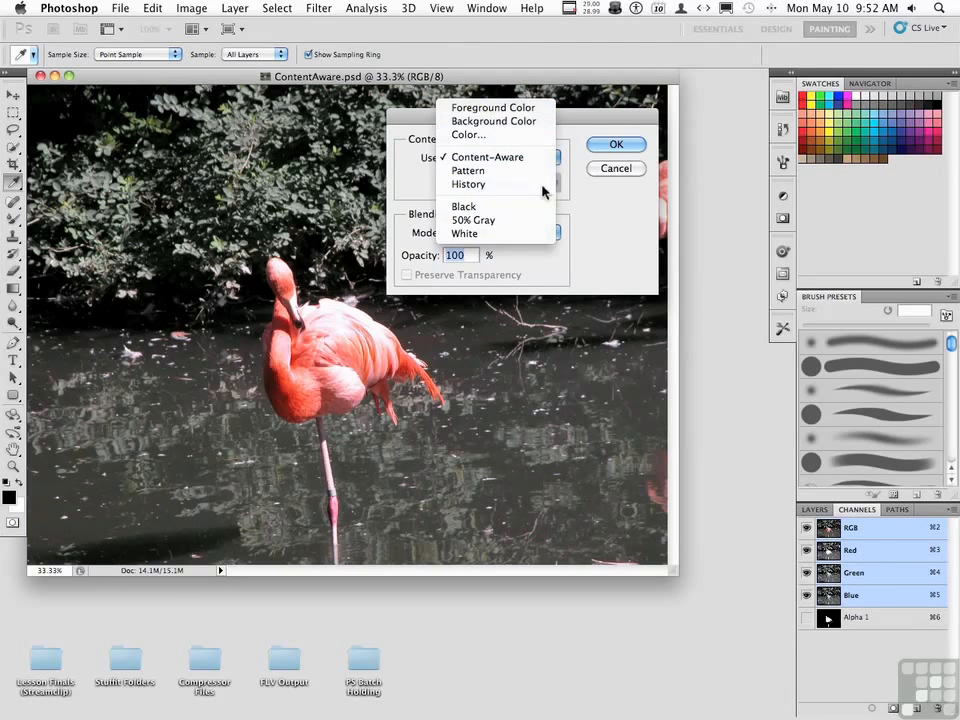
pyautogui.click(525, 157)
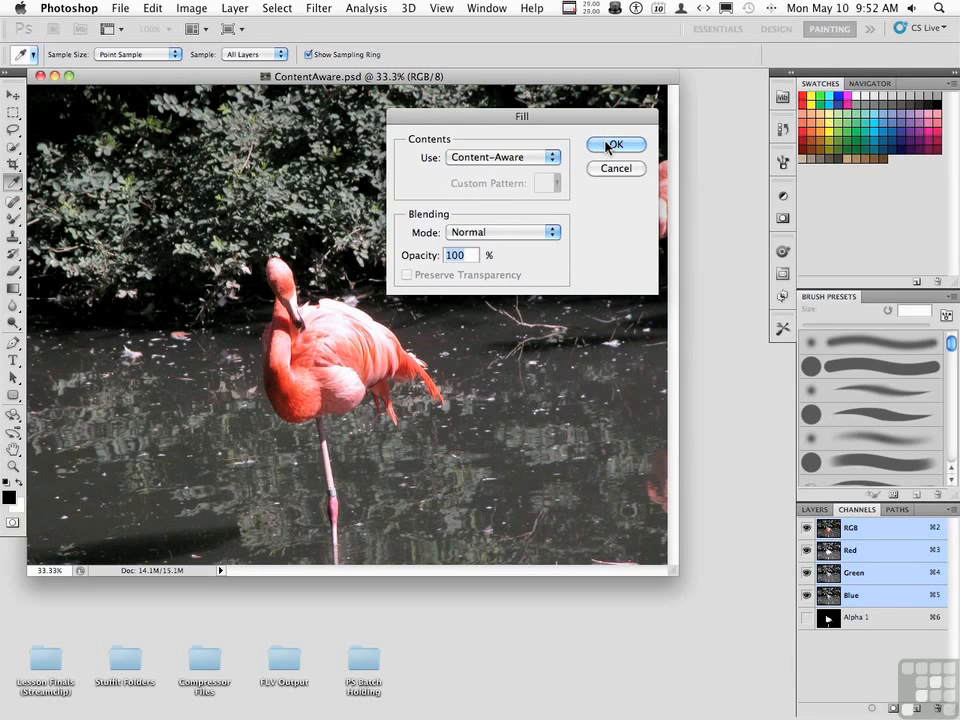
pyautogui.click(608, 146)
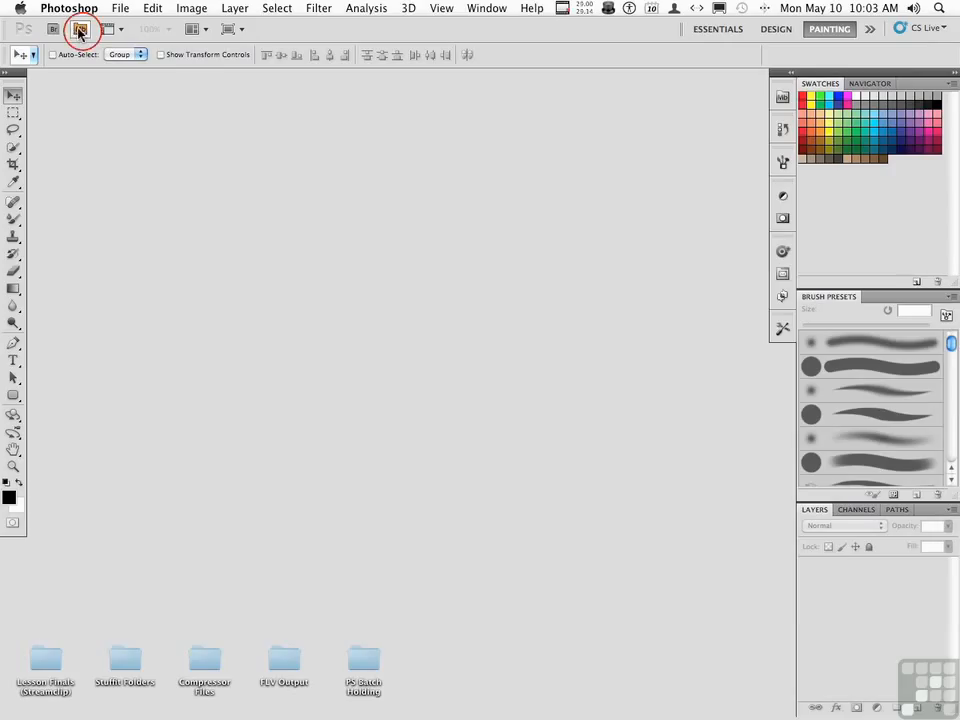
# Open PuppetWrap.psd from the PS CS5 Lesson 1 folder in Mini Bridge.
pyautogui.click(783, 100)
pyautogui.click(783, 100)
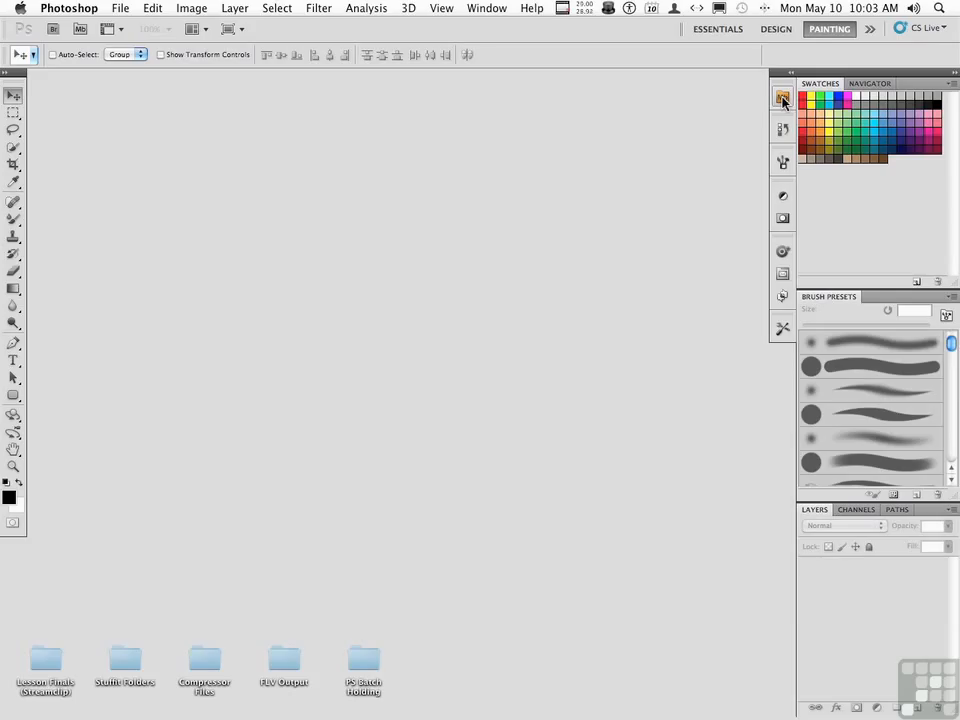
pyautogui.click(783, 100)
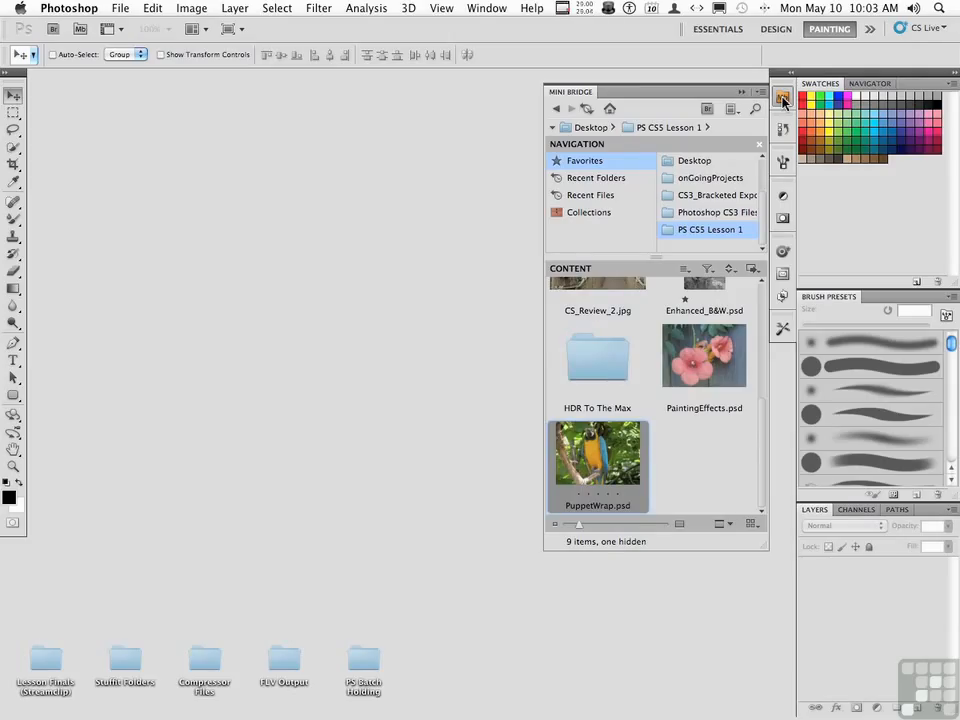
pyautogui.scroll(5, 703, 377)
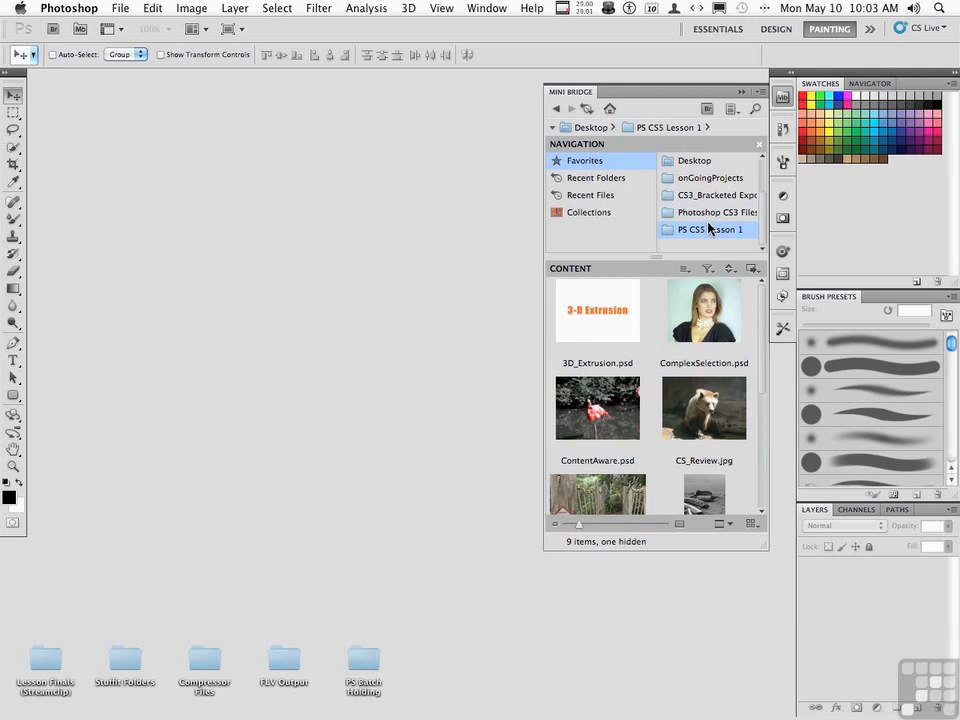
pyautogui.scroll(-5, 630, 450)
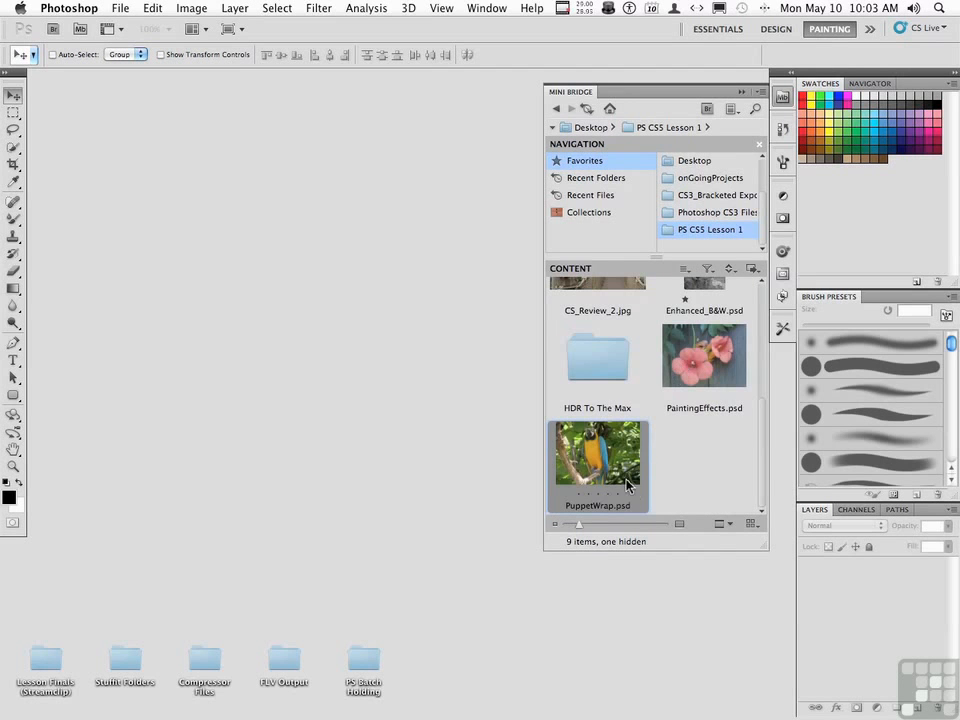
pyautogui.scroll(1, 615, 455)
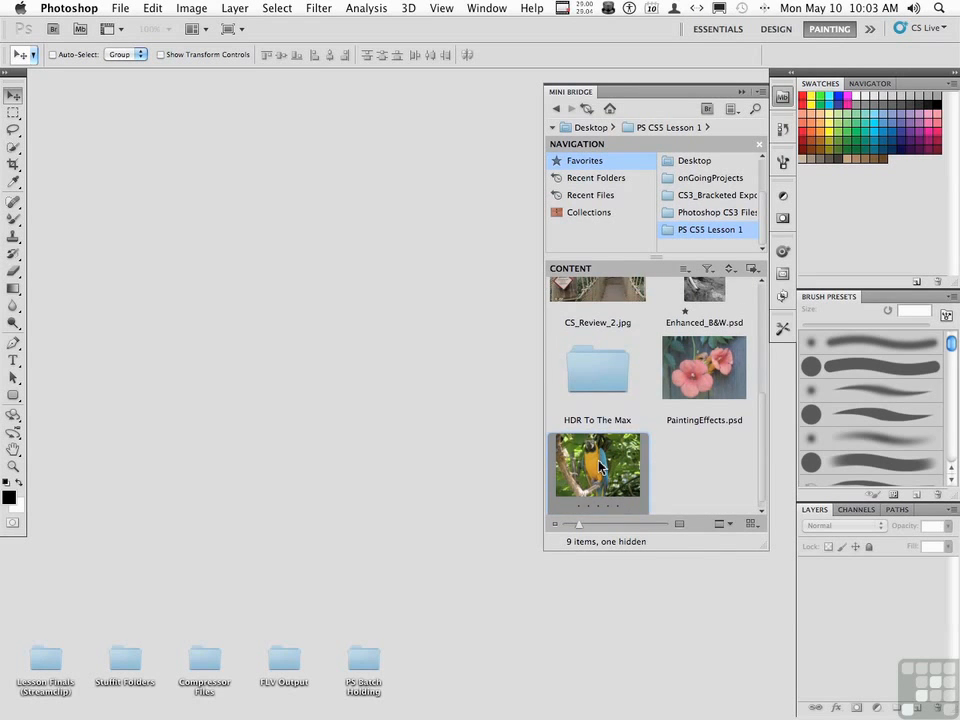
pyautogui.doubleClick(601, 466)
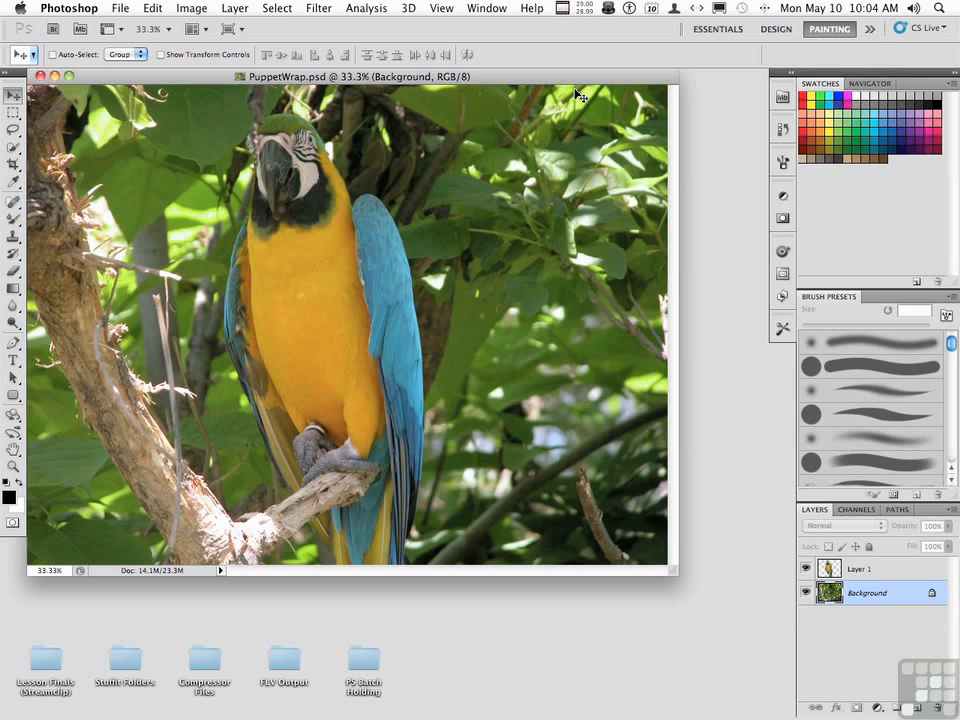
# Select Layer 1 and switch the Background layer off and on to inspect the isolated parrot.
pyautogui.click(888, 575)
pyautogui.click(805, 593)
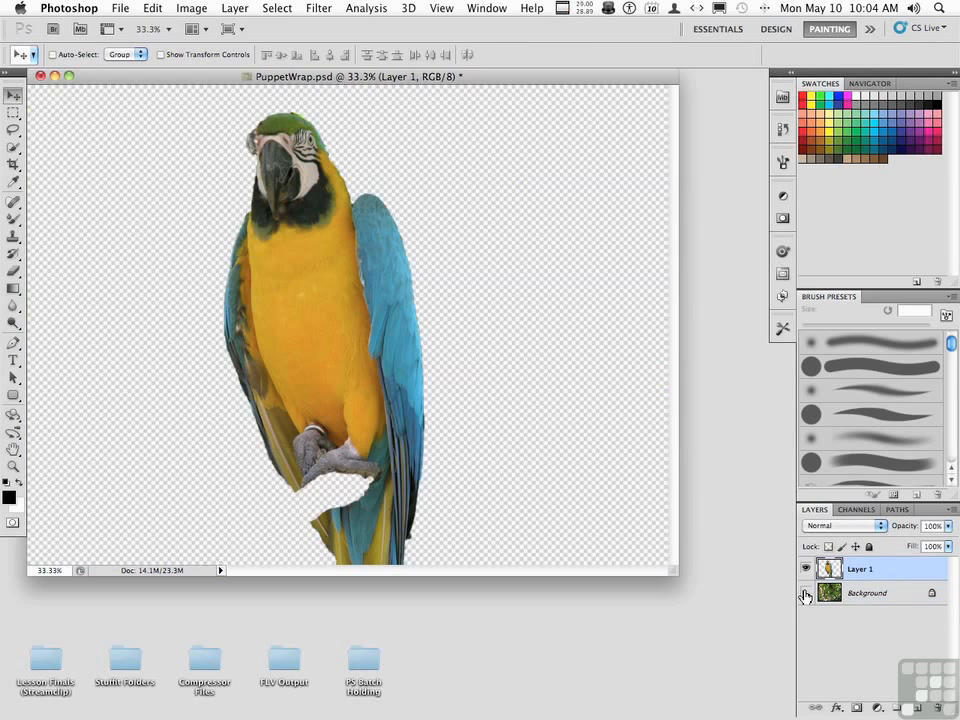
pyautogui.click(805, 593)
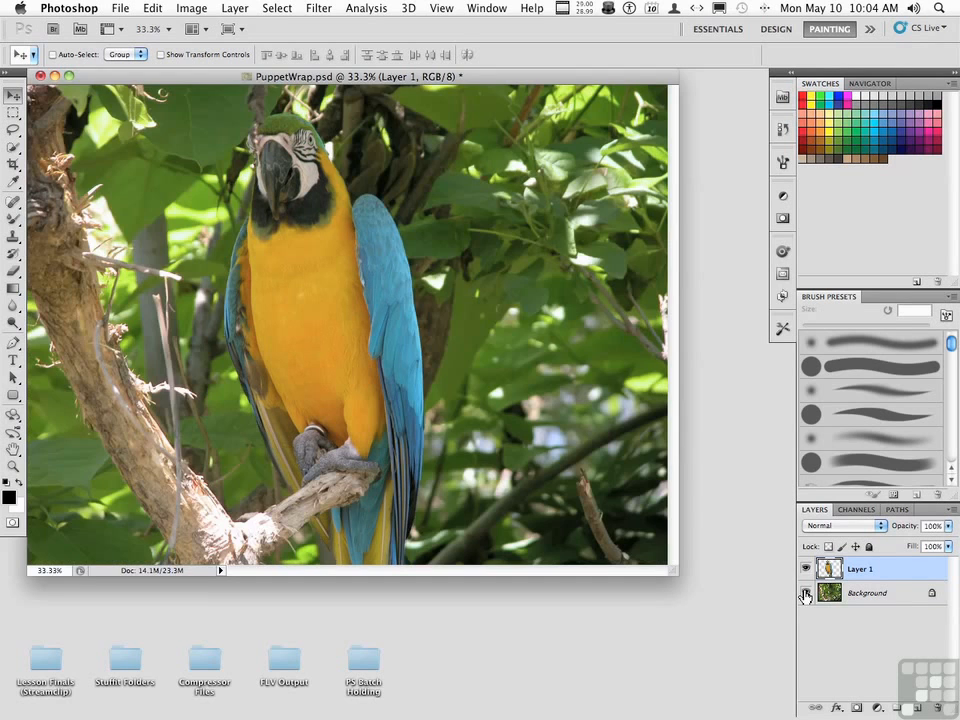
# Start Puppet Warp on the parrot layer and set the mesh density to More Points.
pyautogui.click(153, 10)
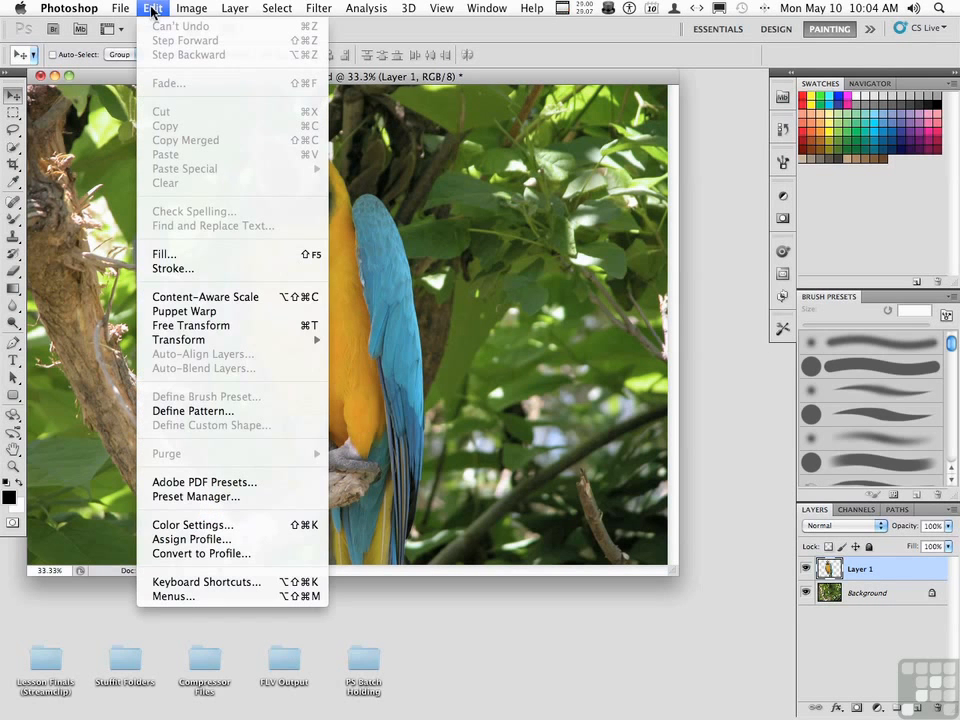
pyautogui.click(226, 314)
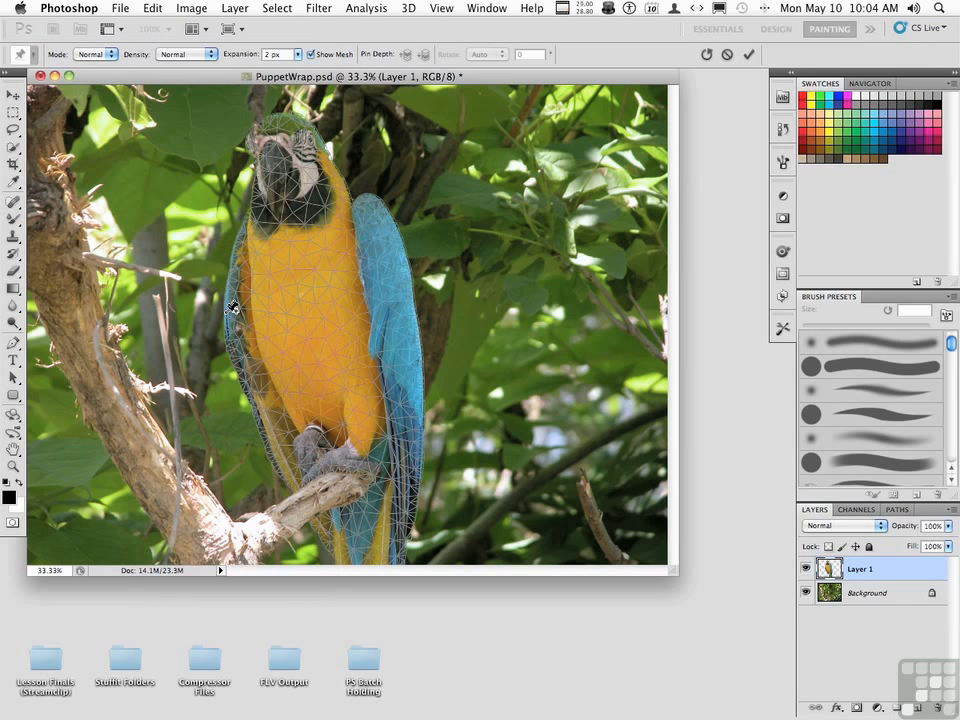
pyautogui.click(172, 56)
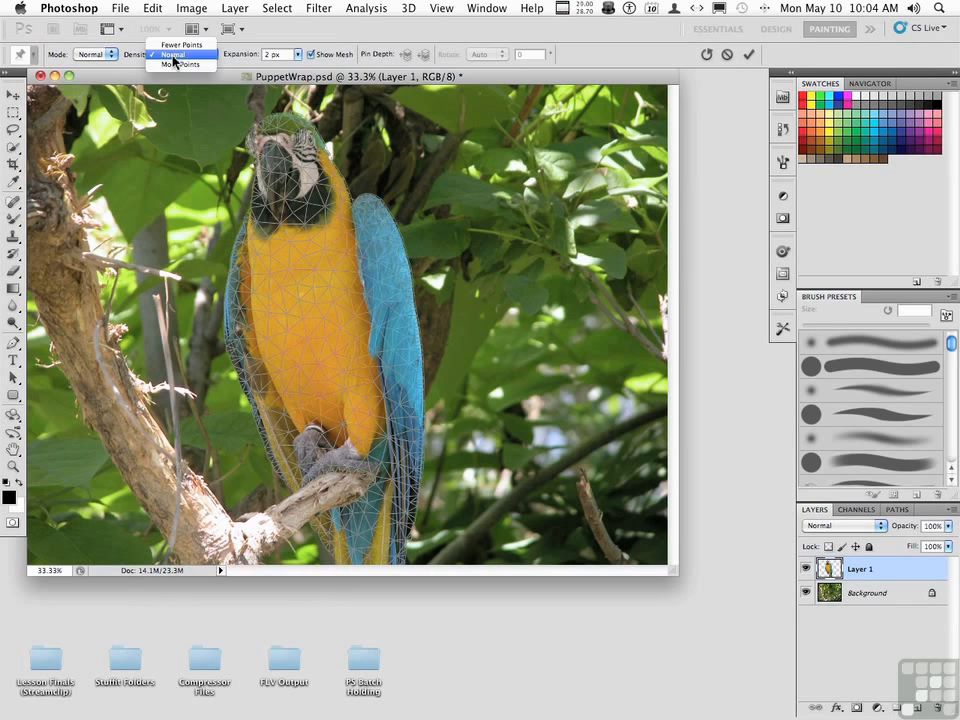
pyautogui.click(185, 64)
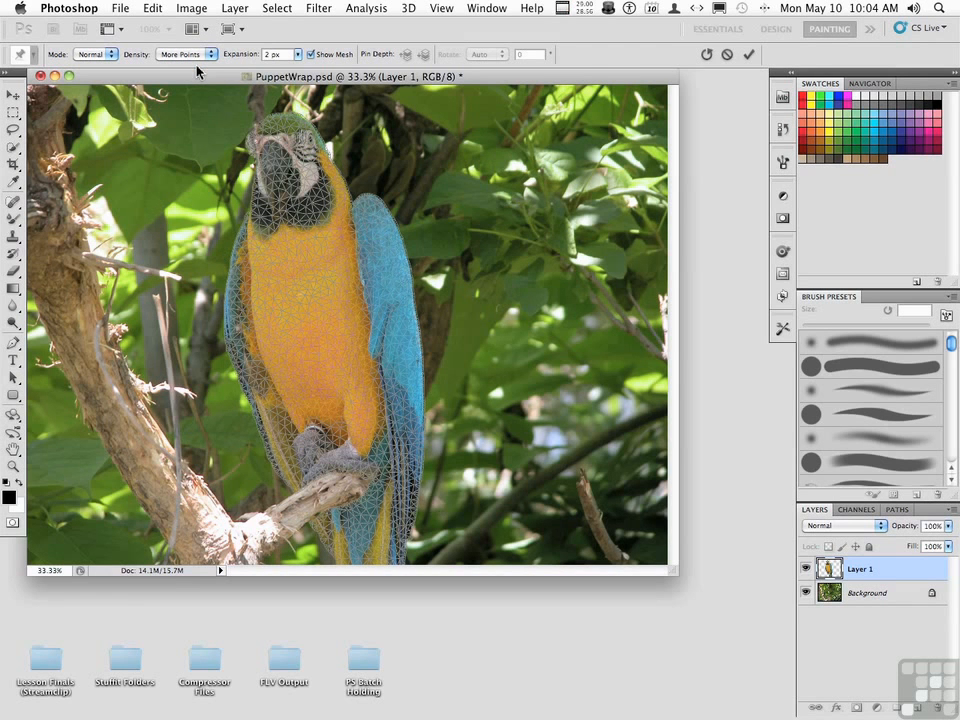
# Place five warp pins down the parrot's centre: beak, upper chest, belly, just above the feet, and tail.
pyautogui.click(287, 162)
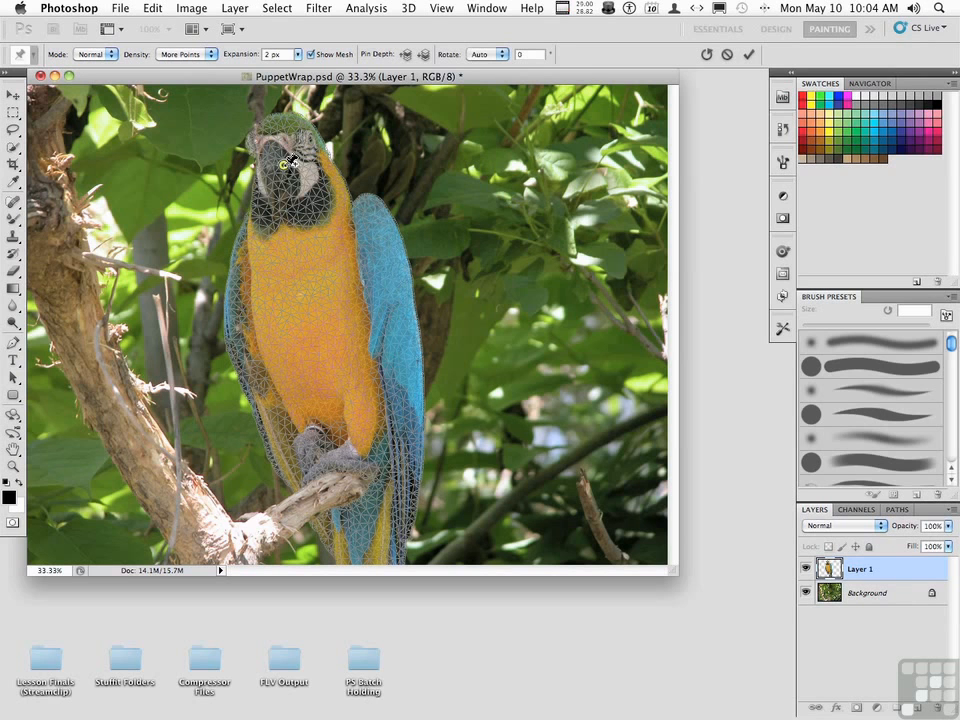
pyautogui.click(297, 252)
pyautogui.click(311, 338)
pyautogui.click(327, 425)
pyautogui.click(364, 536)
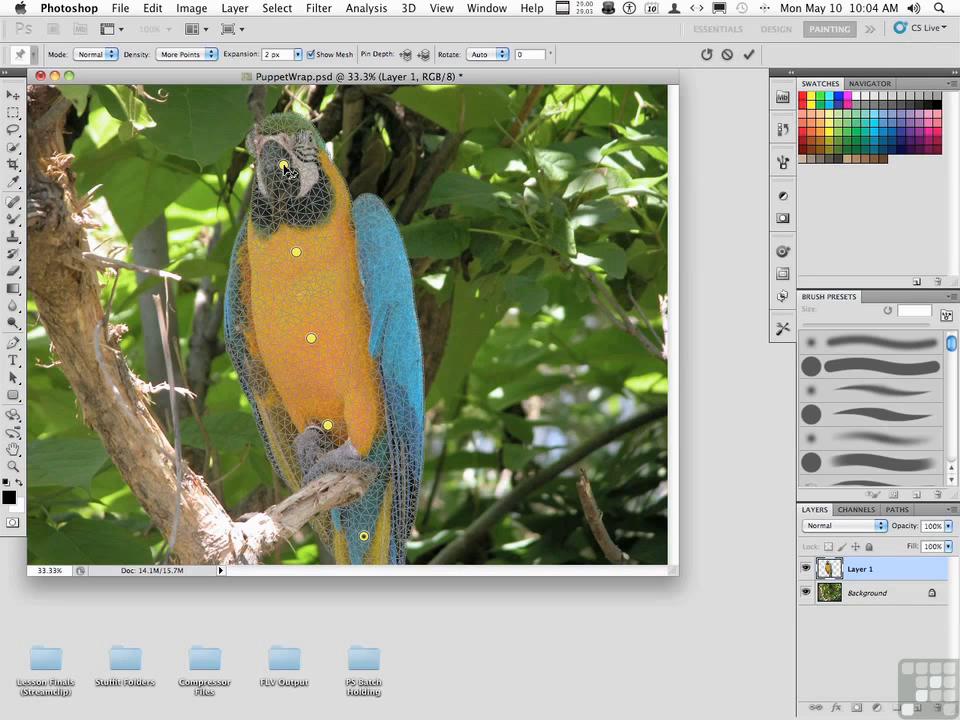
# Shift the parrot's head to the right with the beak pin, apply the warp, and compare before and after.
pyautogui.moveTo(287, 168); pyautogui.dragTo(329, 172)
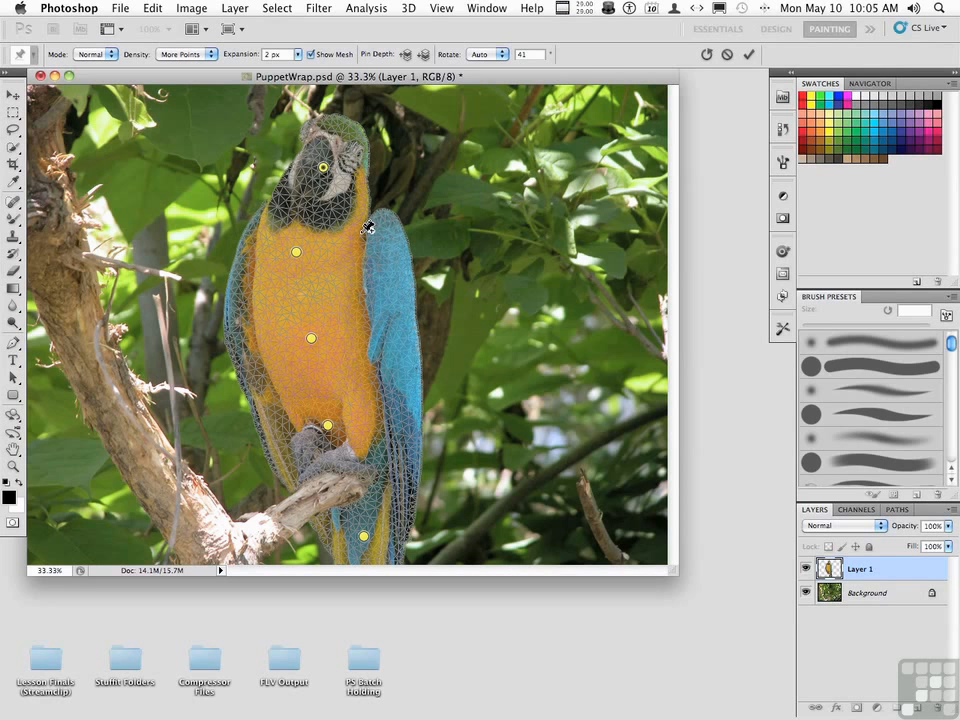
pyautogui.press('Return')
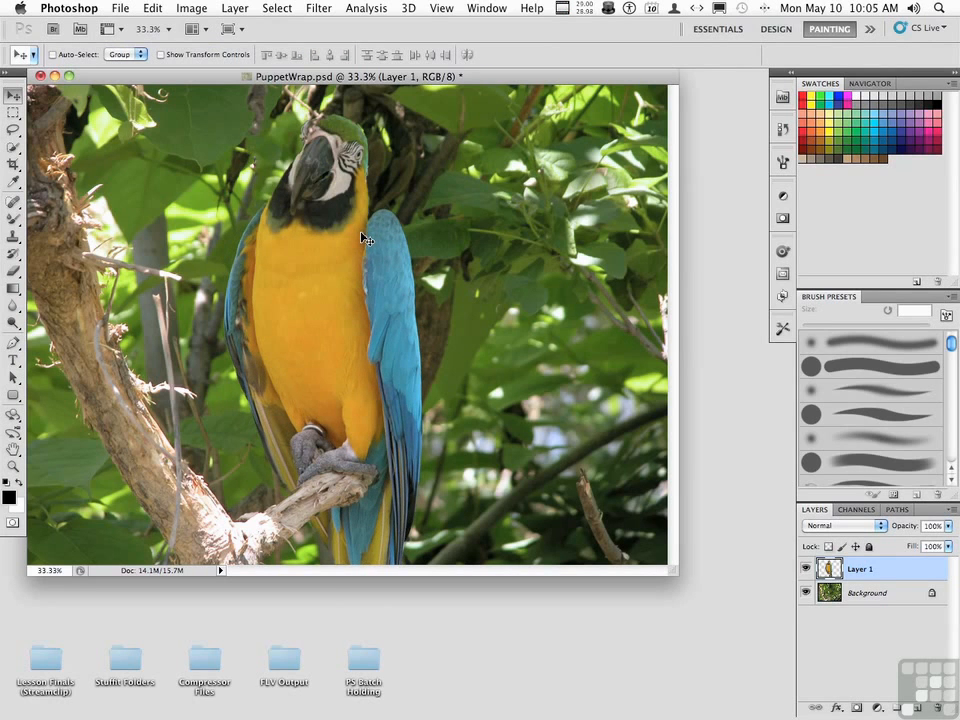
pyautogui.press('super+z')
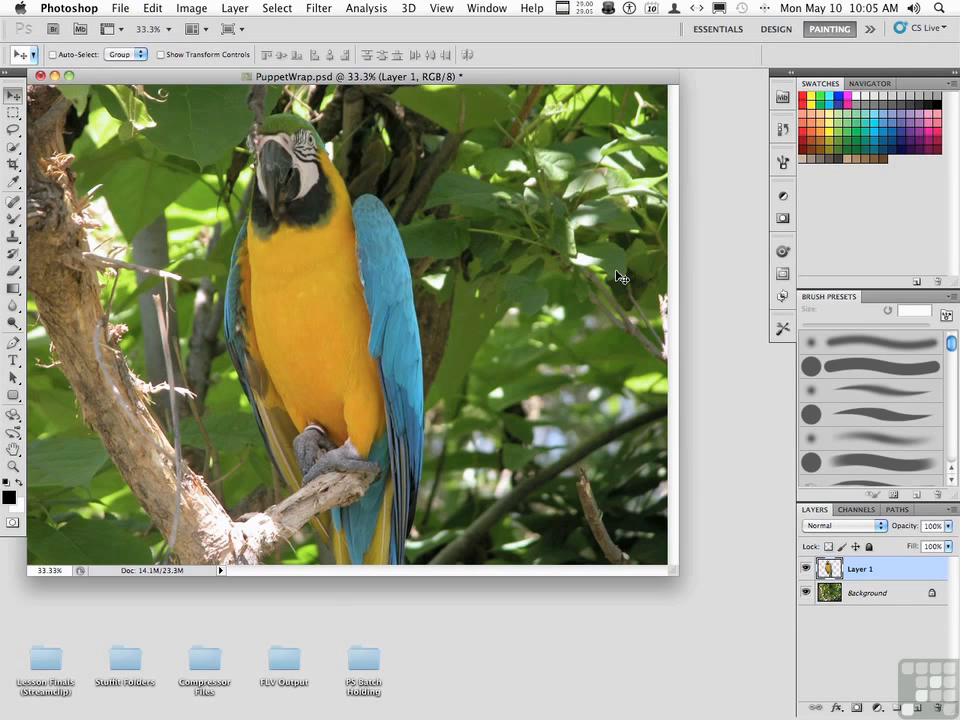
pyautogui.press('super+z')
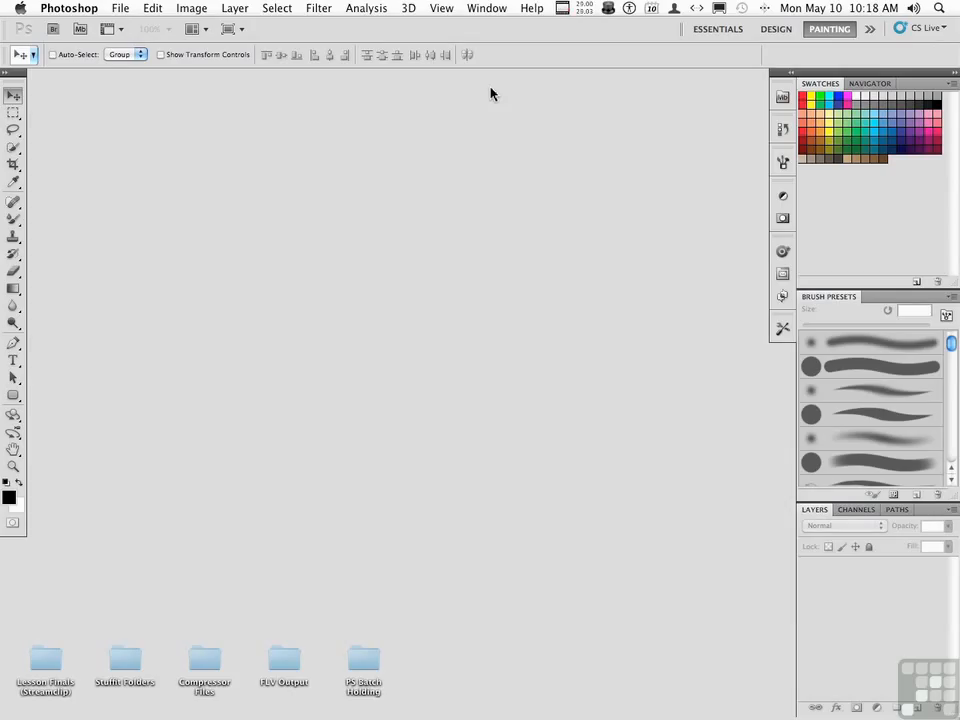
# Examine the four beach exposures 1.psd to 4.psd individually in Mini Bridge's HDR To The Max folder.
pyautogui.click(783, 98)
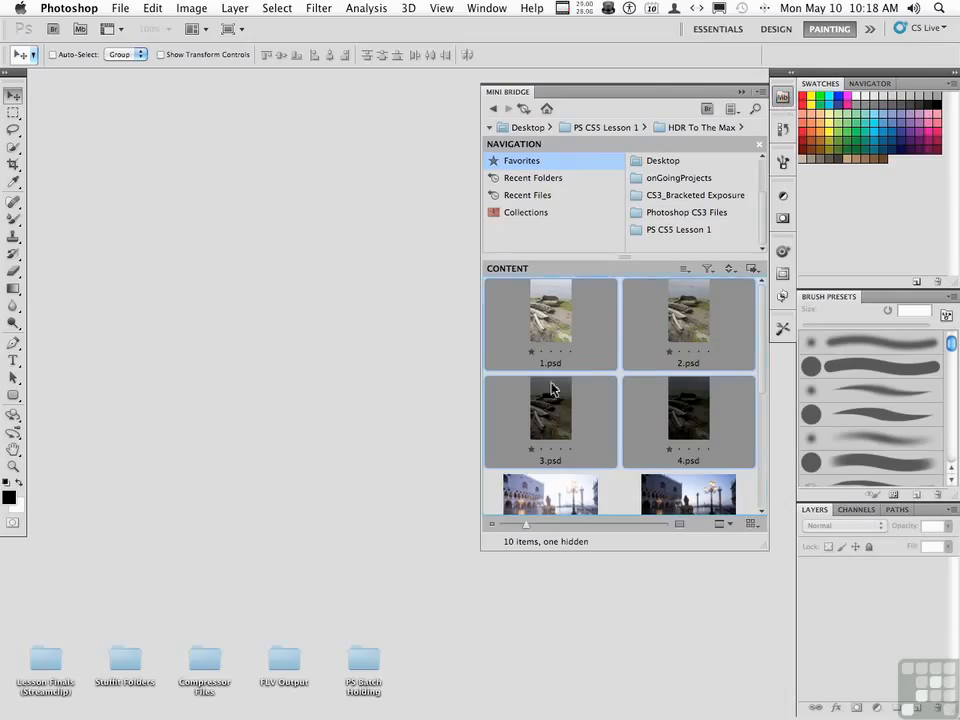
pyautogui.click(543, 460)
pyautogui.click(553, 333)
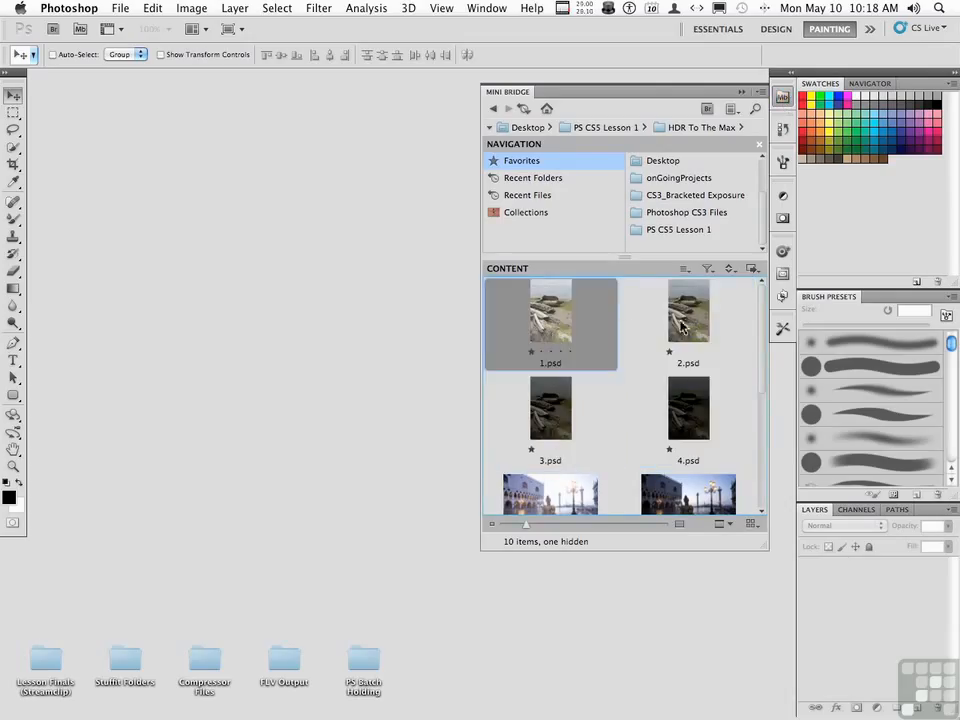
pyautogui.click(649, 350)
pyautogui.click(558, 412)
pyautogui.click(697, 411)
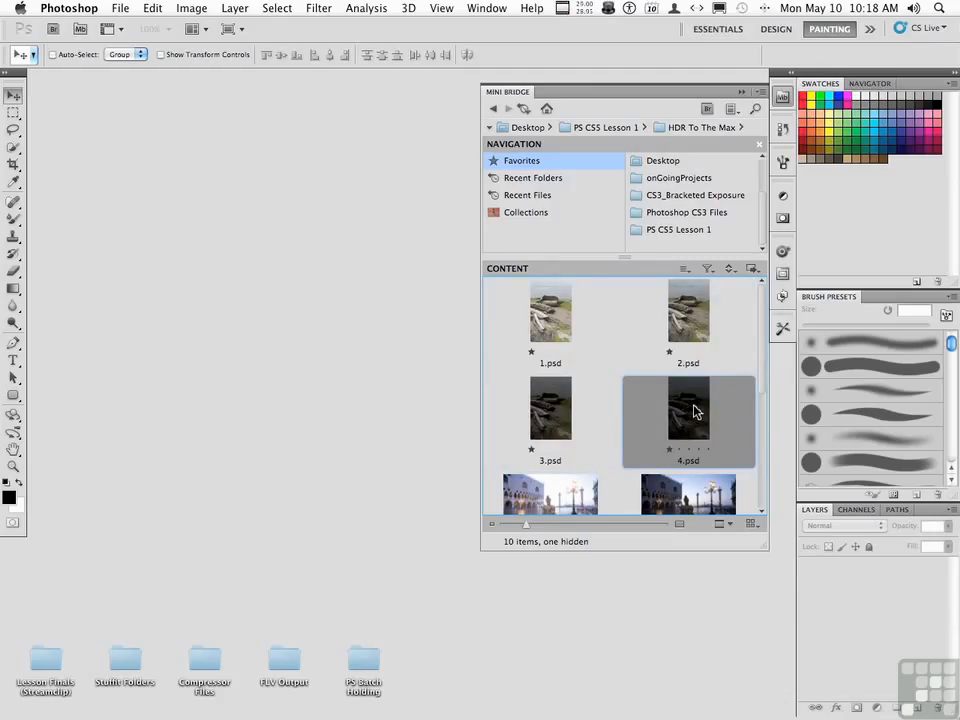
pyautogui.click(553, 308)
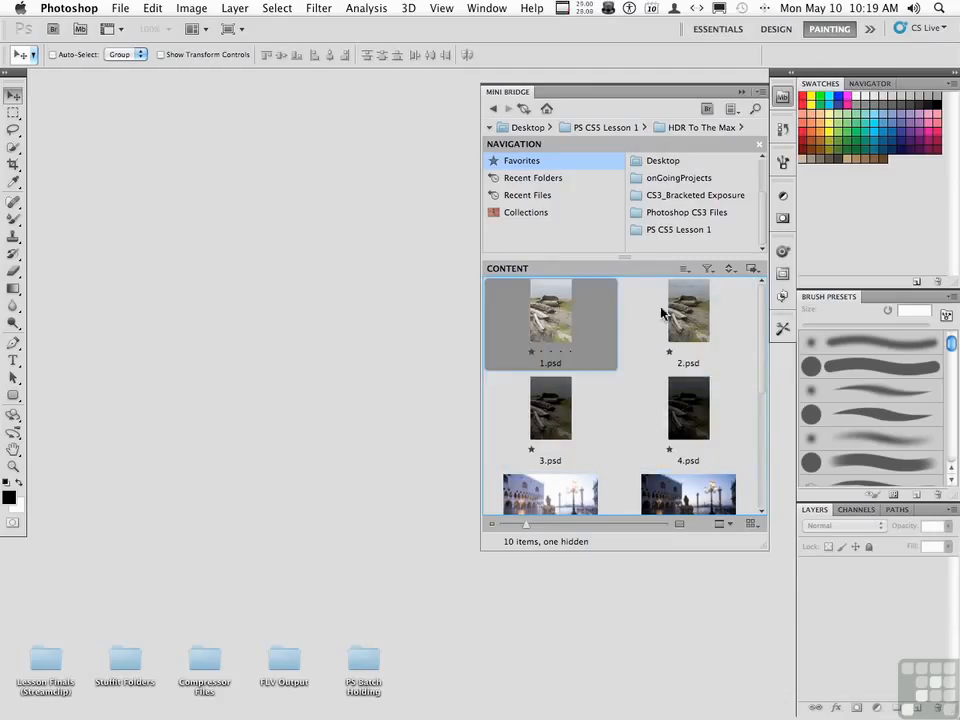
pyautogui.click(655, 313)
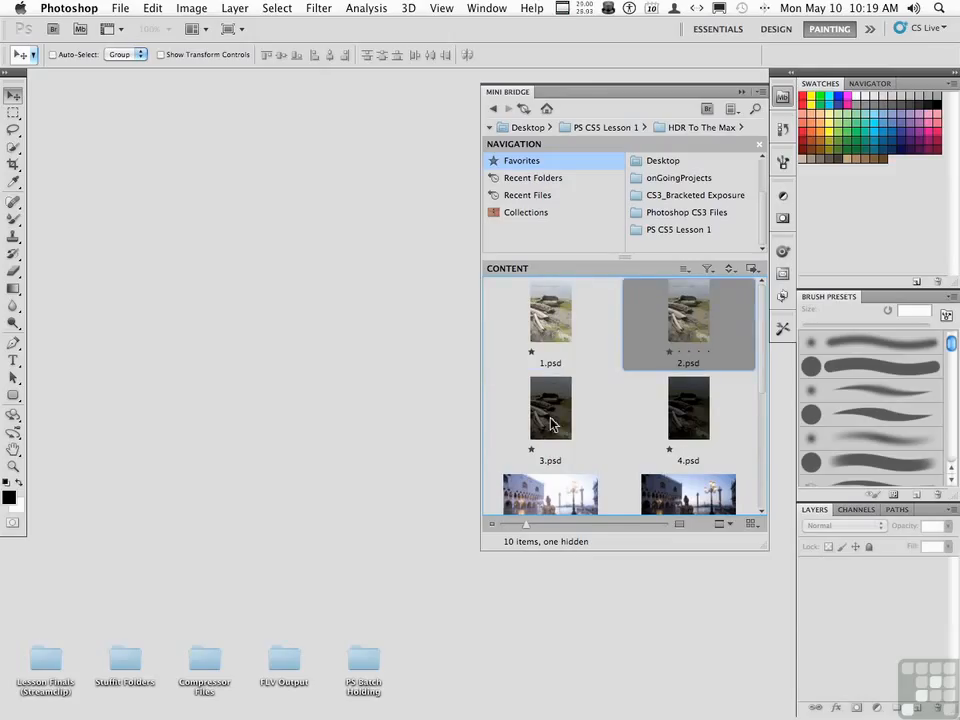
# Select 1.psd through 4.psd together and launch Merge to HDR Pro on them.
pyautogui.moveTo(503, 296); pyautogui.dragTo(702, 431)
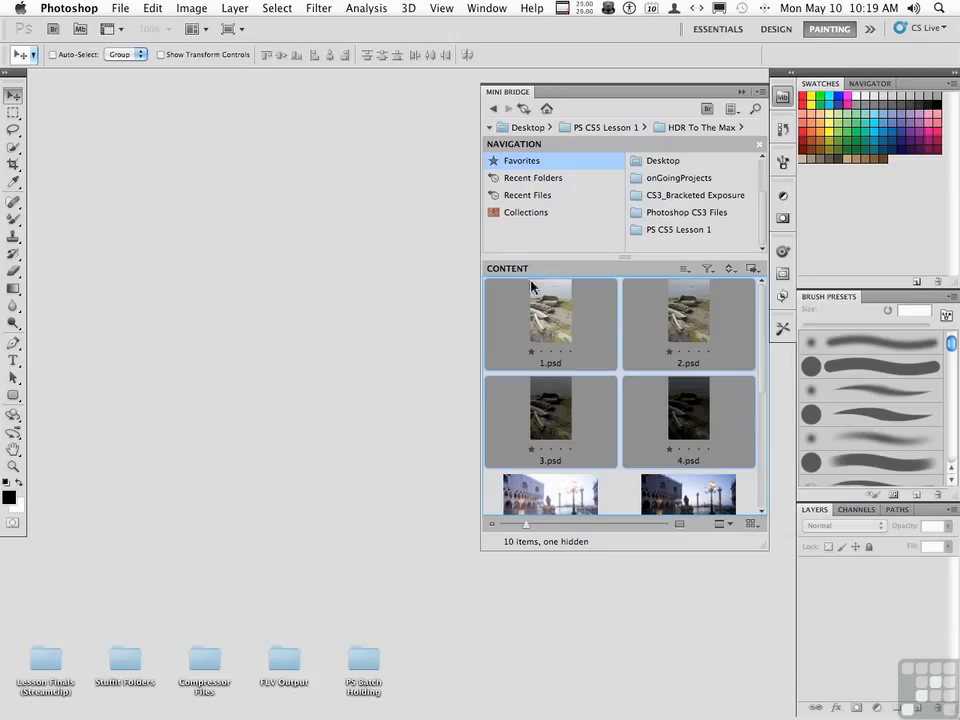
pyautogui.click(752, 270)
pyautogui.moveTo(767, 313)
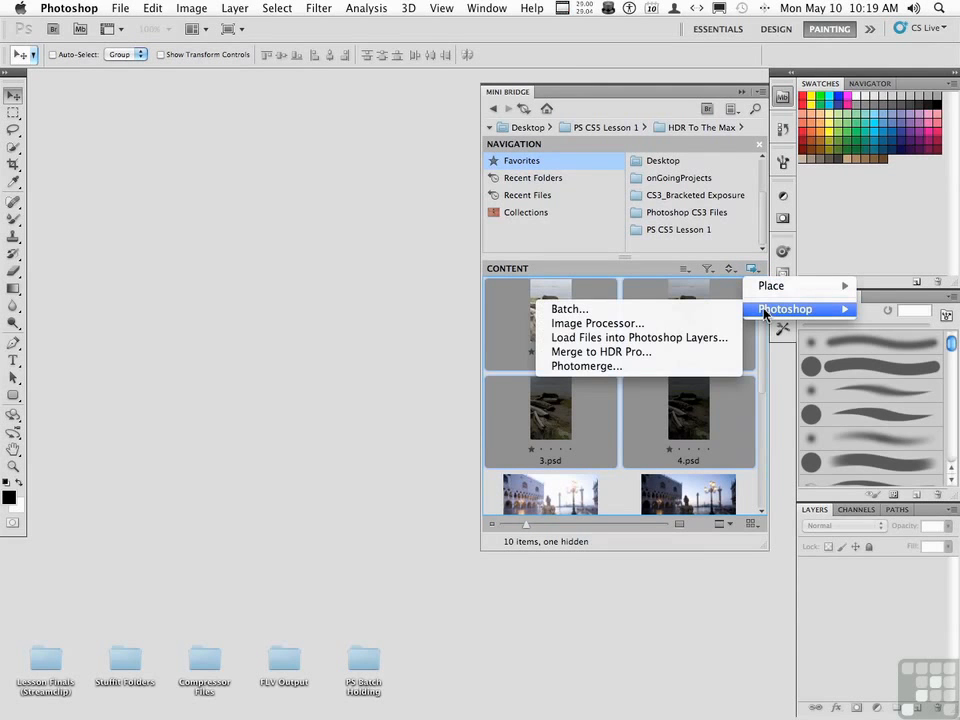
pyautogui.click(651, 353)
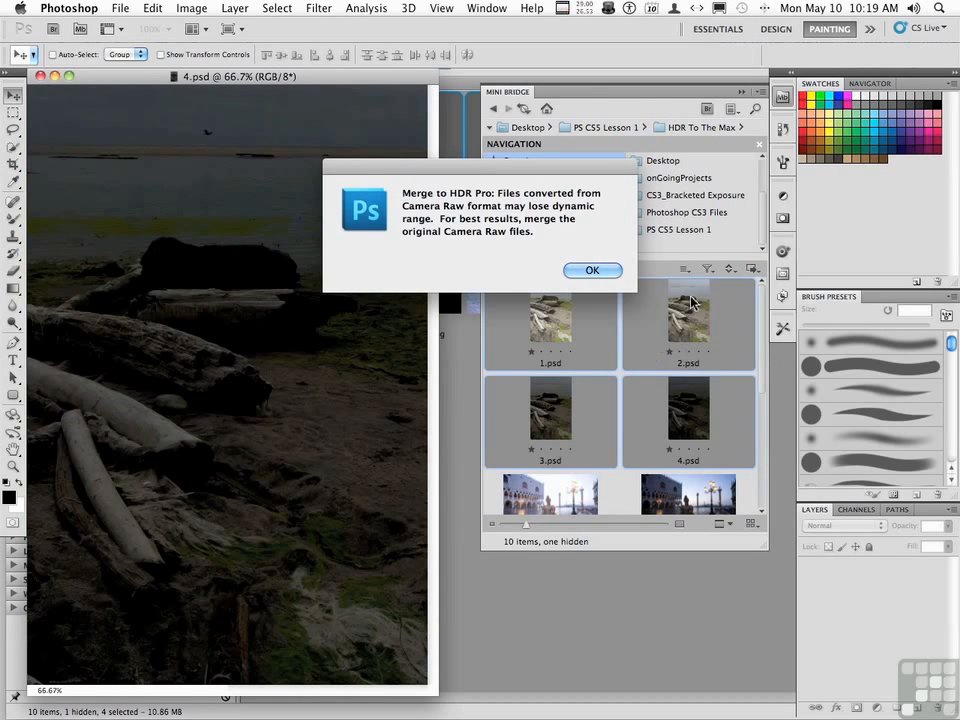
# Dismiss the Camera Raw notice and set the HDR merge's gamma to 0.87 and exposure to -0.34.
pyautogui.click(591, 279)
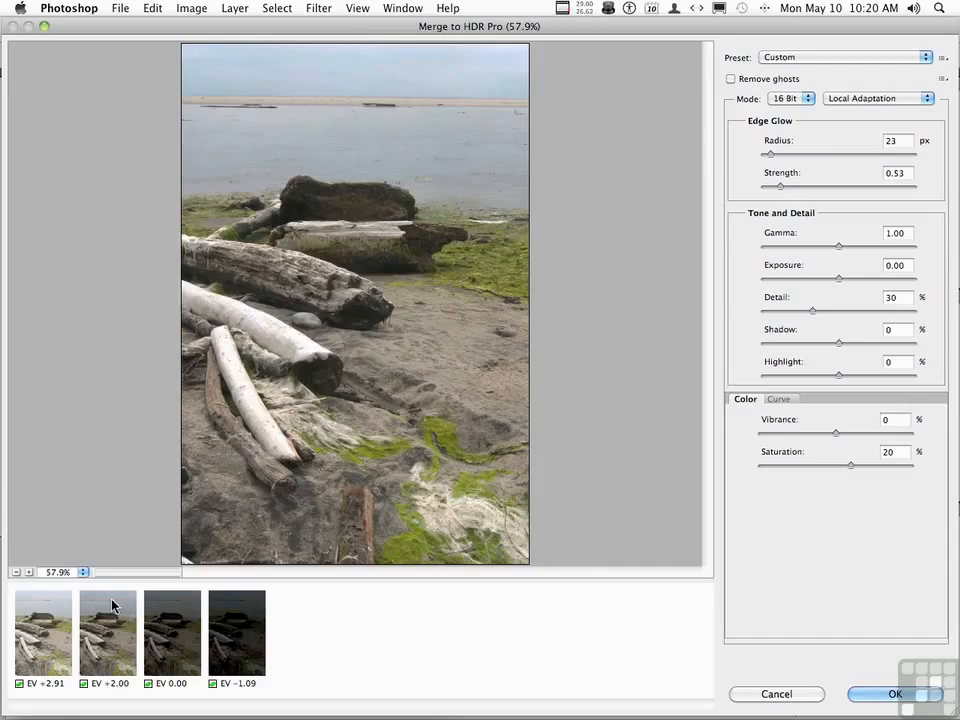
pyautogui.click(783, 235)
pyautogui.press('Down')
pyautogui.press('Down')
pyautogui.press('Down')
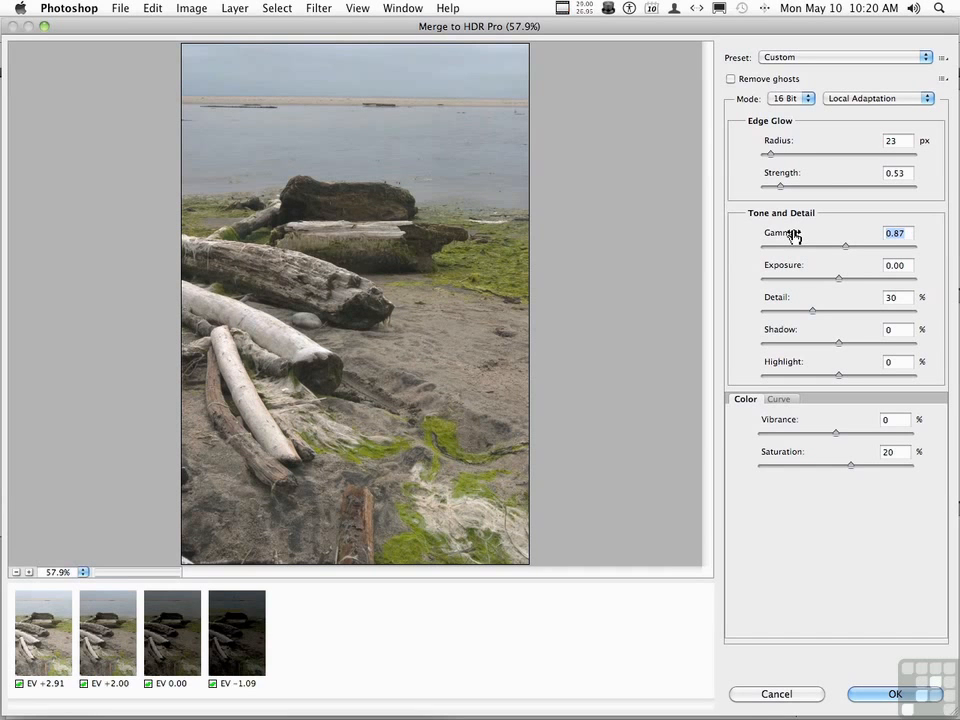
pyautogui.moveTo(789, 269); pyautogui.dragTo(759, 268)
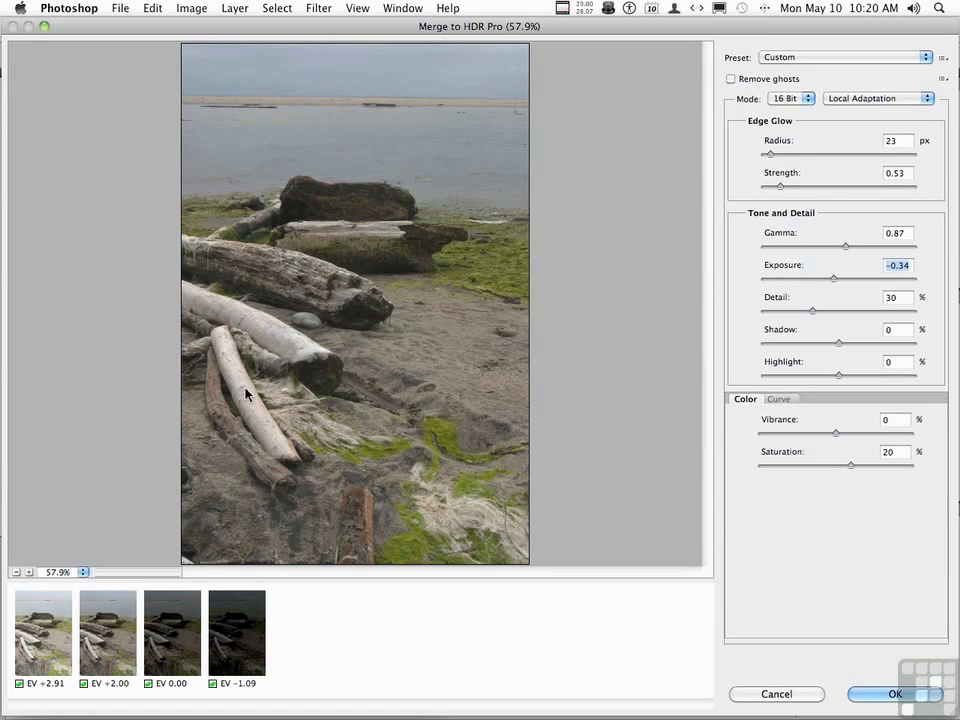
# Set the HDR merge's vibrance to 46% and saturation to 7%, and turn on ghost removal.
pyautogui.moveTo(836, 437); pyautogui.dragTo(842, 476)
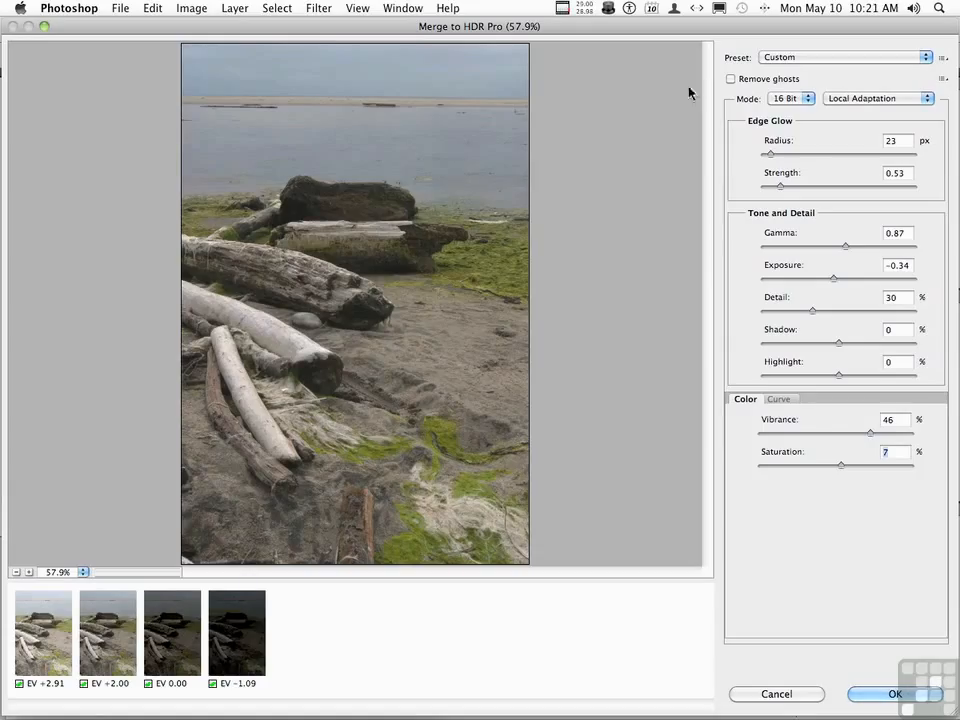
pyautogui.click(735, 81)
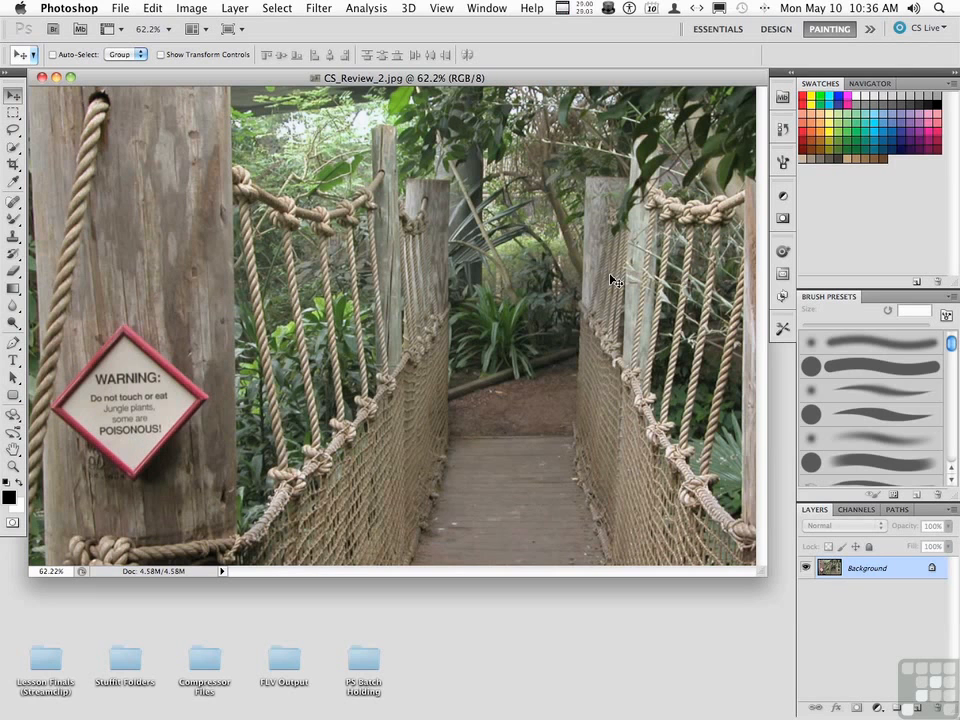
# Open the Zoo Photo Bridge review from CS Review on Acrobat.com in Safari.
pyautogui.click(936, 32)
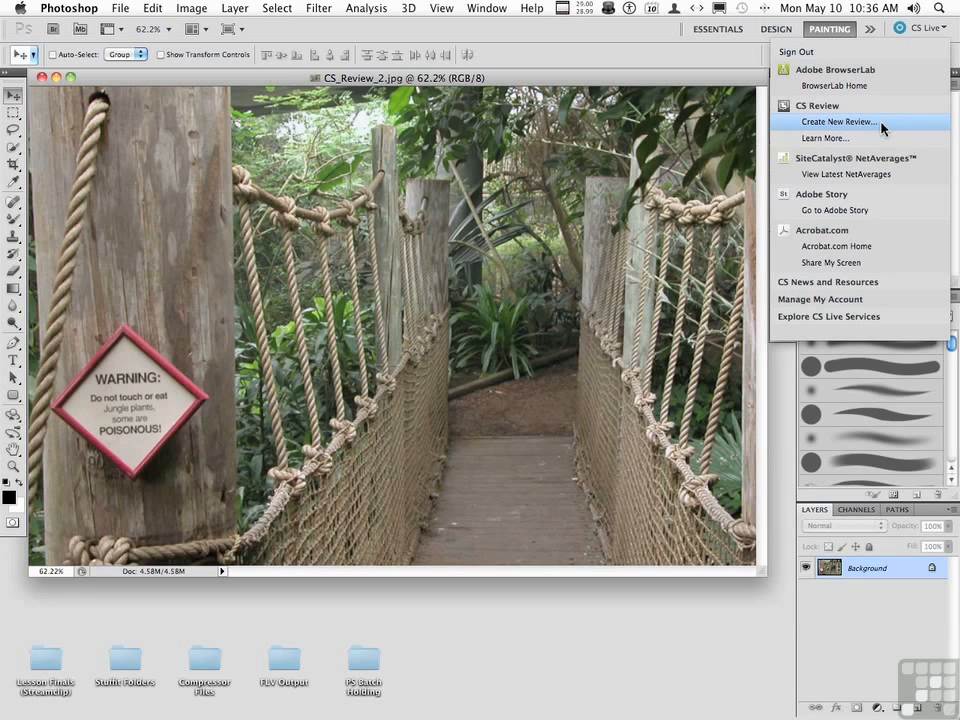
pyautogui.click(660, 123)
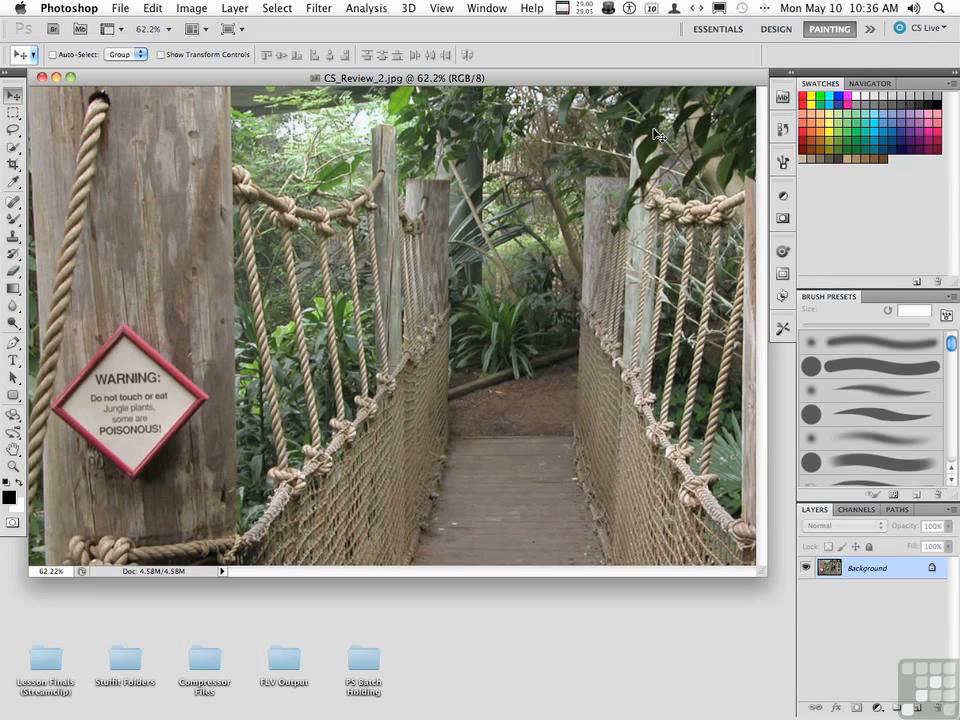
pyautogui.click(784, 276)
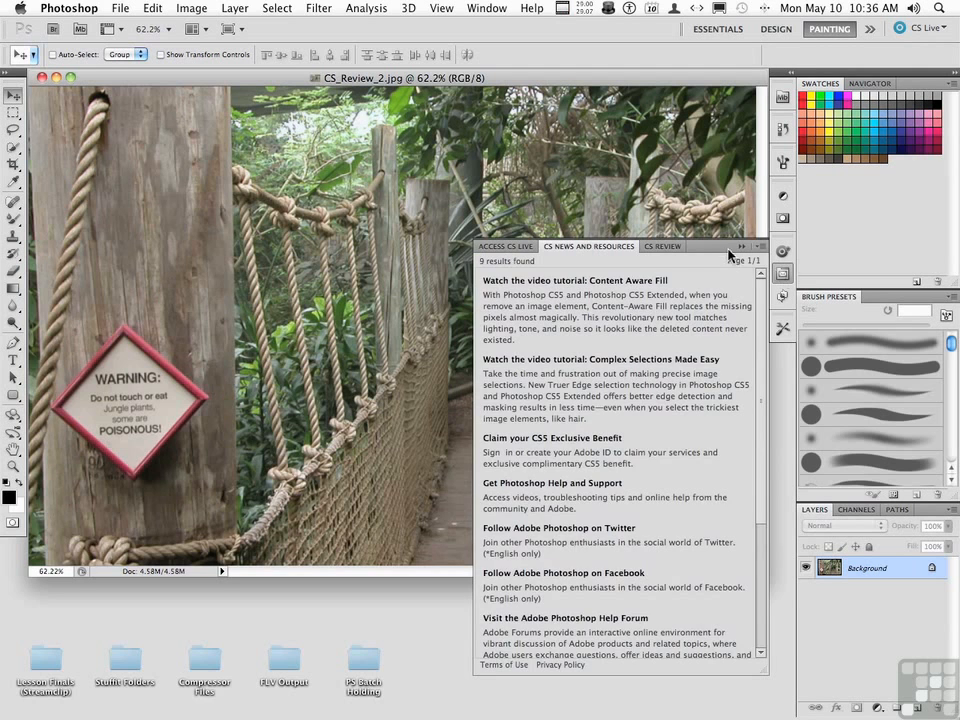
pyautogui.click(662, 249)
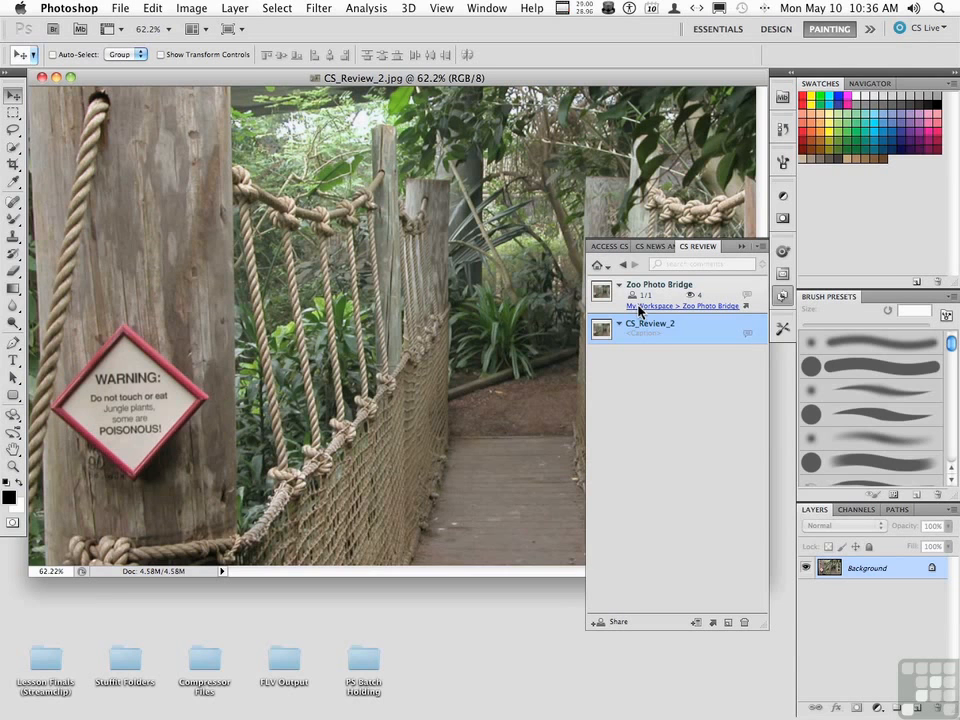
pyautogui.click(639, 306)
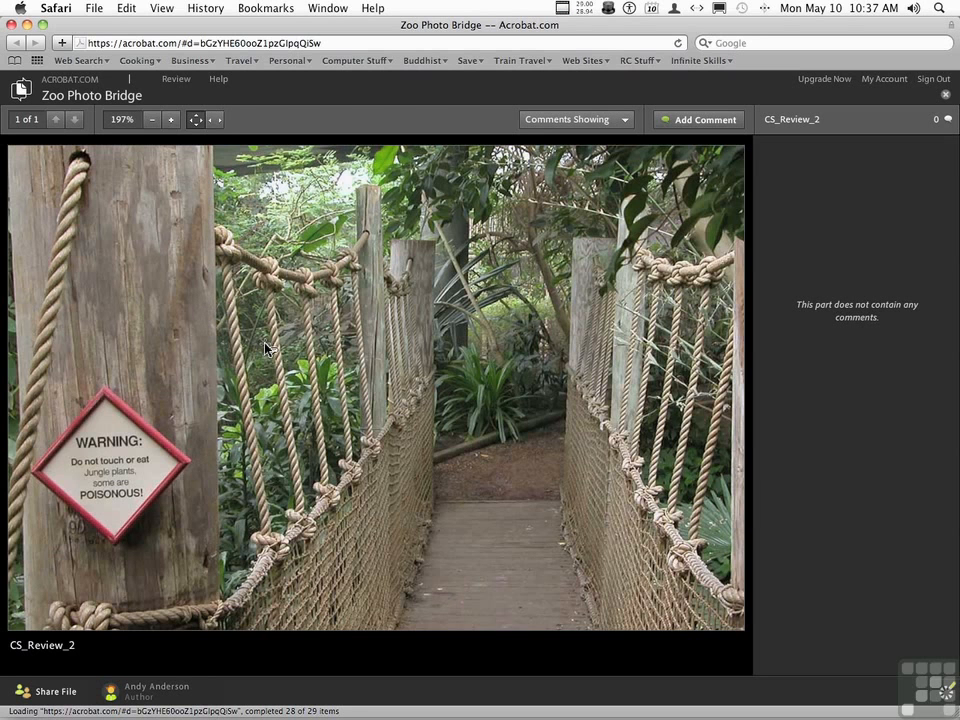
# Save a review comment on the warning sign with two lines: "Really Cool Sign" and "Let's use this photo".
pyautogui.click(168, 453)
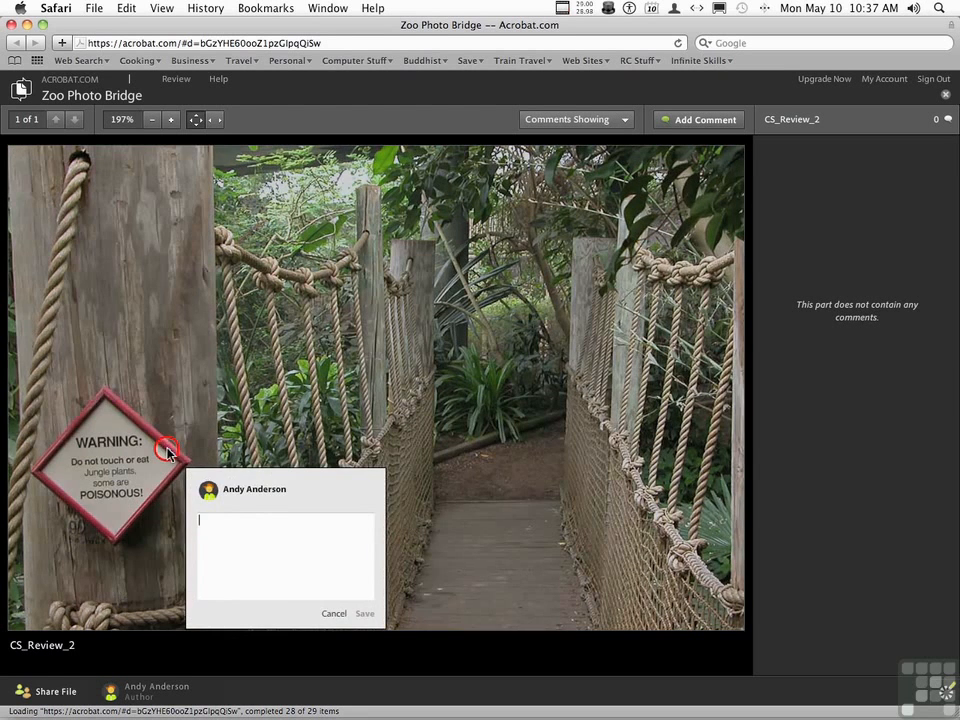
pyautogui.write('Really Cool Sign')
pyautogui.press('Return')
pyautogui.write("Let's use this")
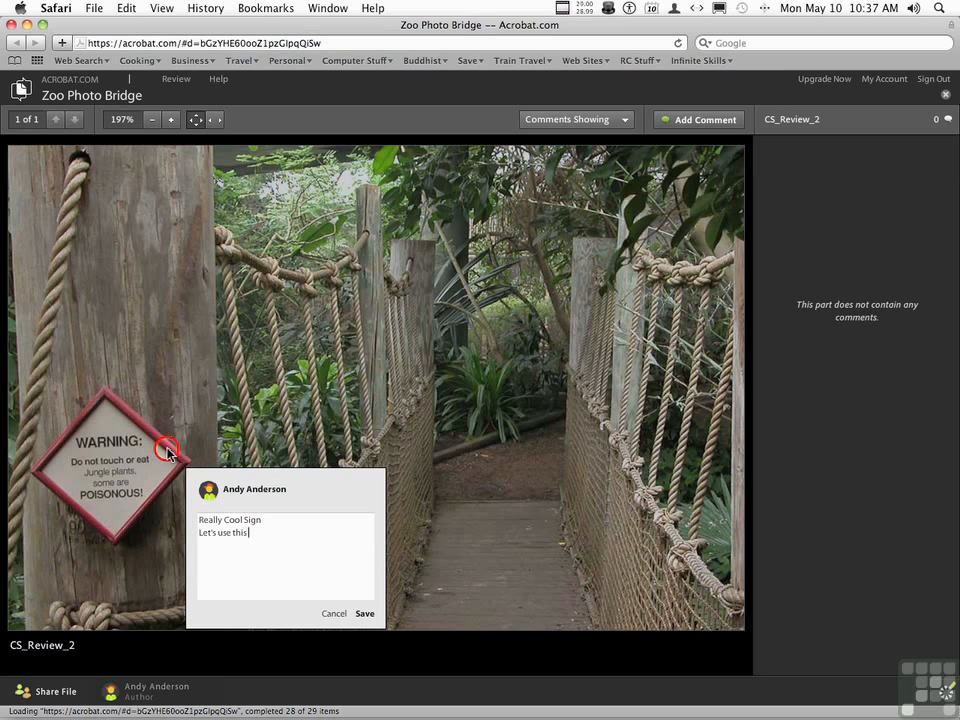
pyautogui.write(' photo')
pyautogui.click(365, 619)
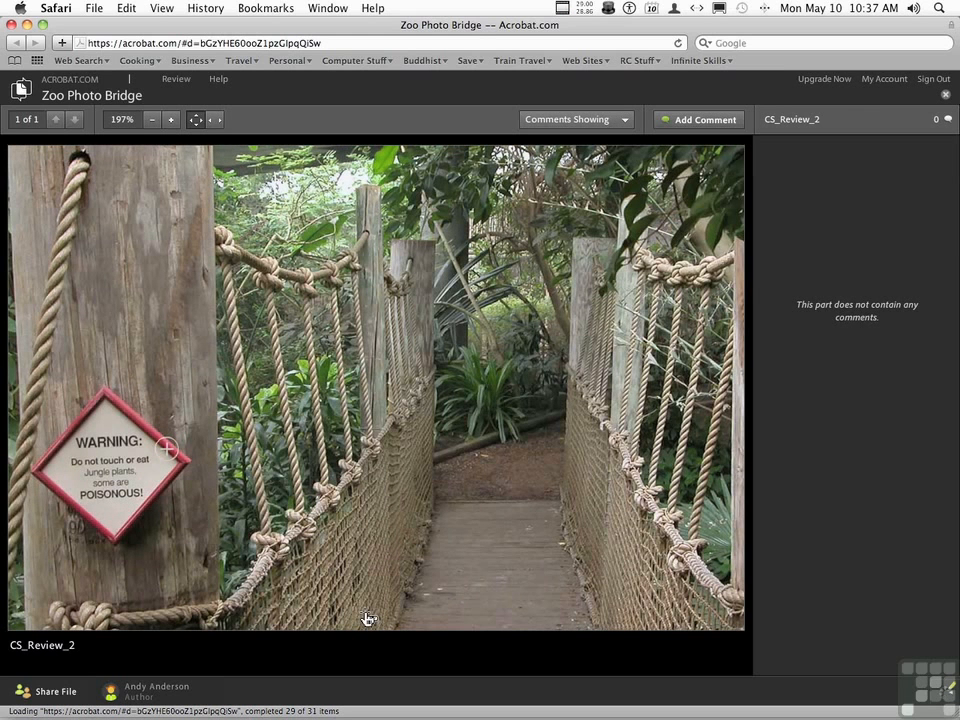
pyautogui.click(167, 454)
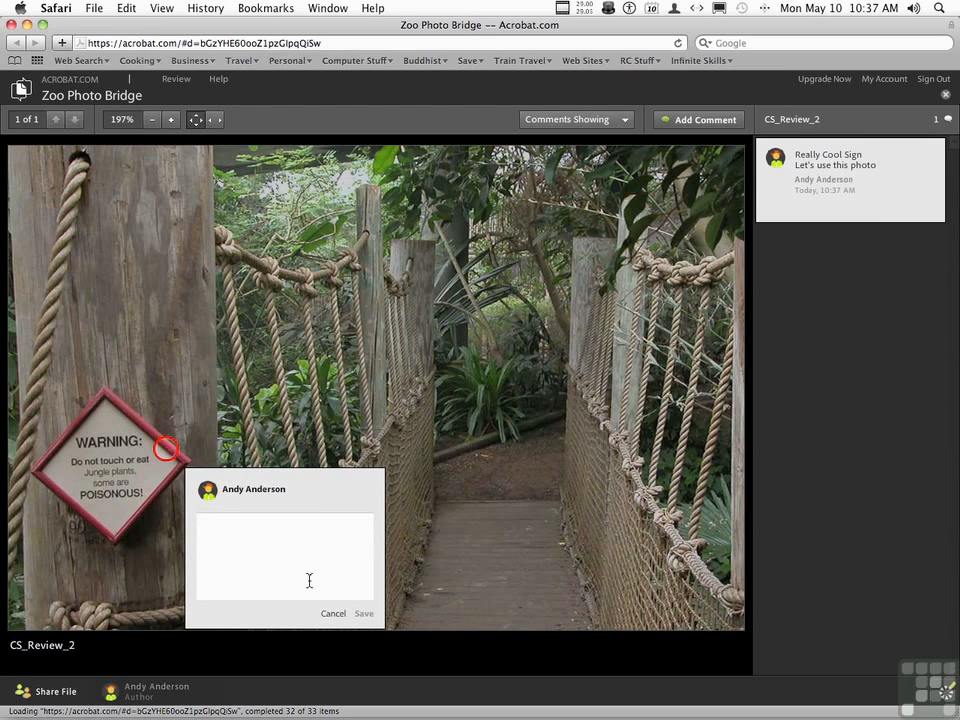
pyautogui.click(334, 614)
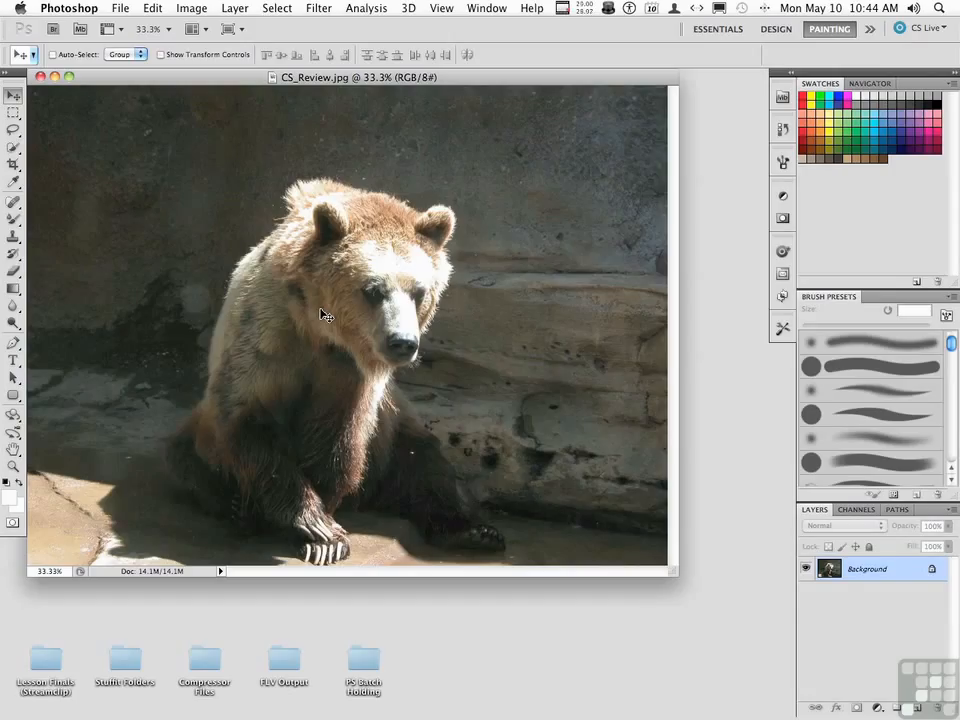
# Try a Rule of Thirds crop framing the bear's head and upper body, reposition it slightly, and cancel it.
pyautogui.click(13, 165)
pyautogui.moveTo(185, 177)
pyautogui.mouseDown()
pyautogui.moveTo(493, 325)
pyautogui.moveTo(568, 438)
pyautogui.mouseUp()
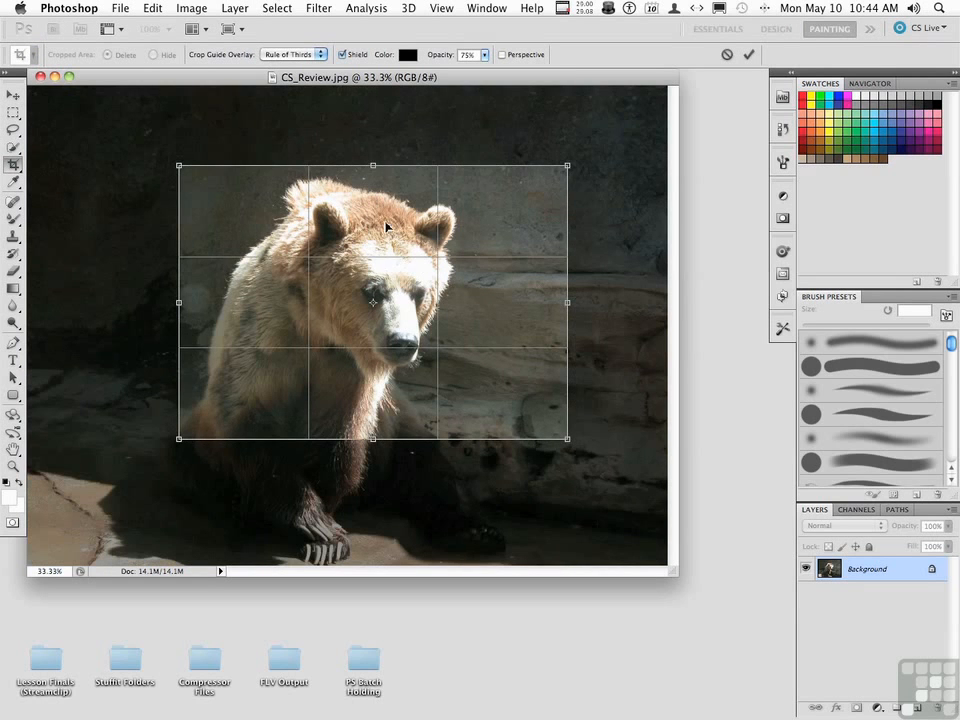
pyautogui.moveTo(380, 217); pyautogui.dragTo(366, 211)
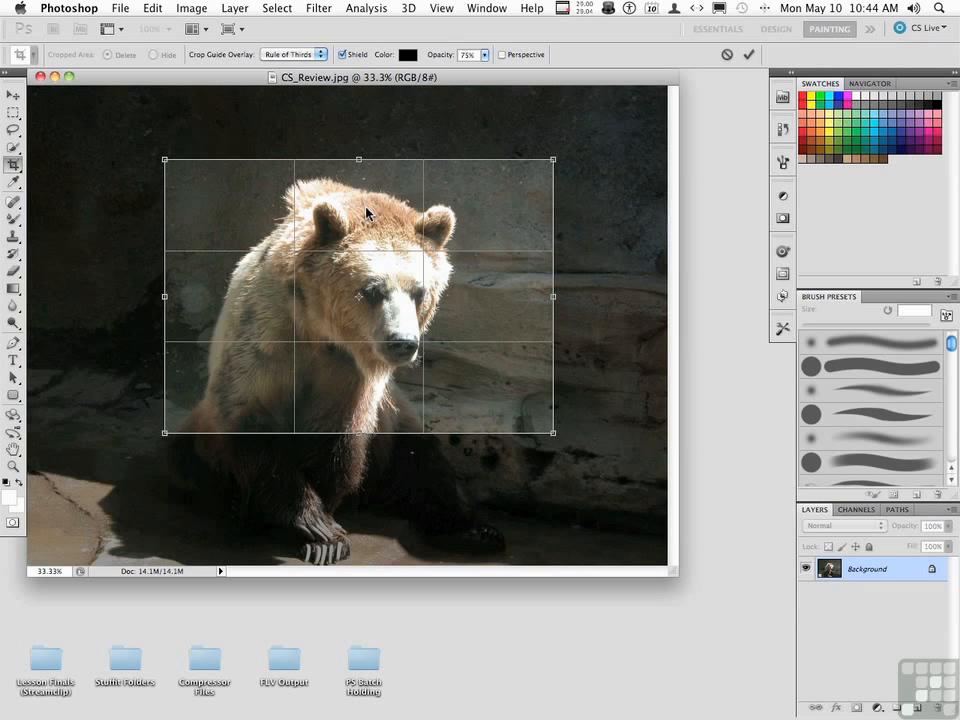
pyautogui.press('Escape')
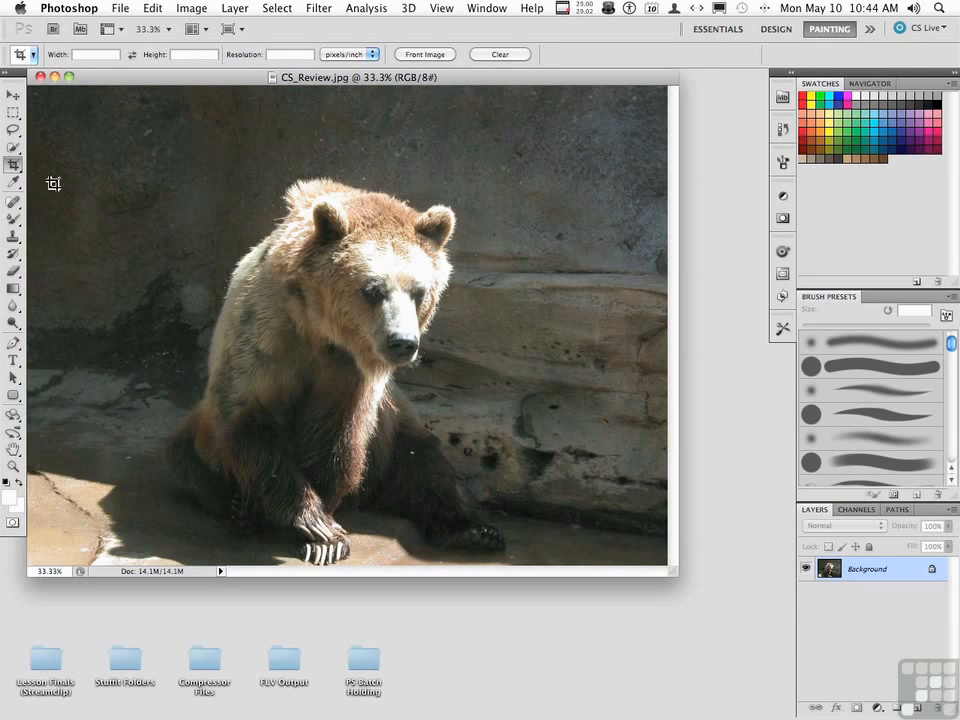
# Sample fur colours across the bear's head and ear with the Eyedropper's sampling ring.
pyautogui.click(13, 183)
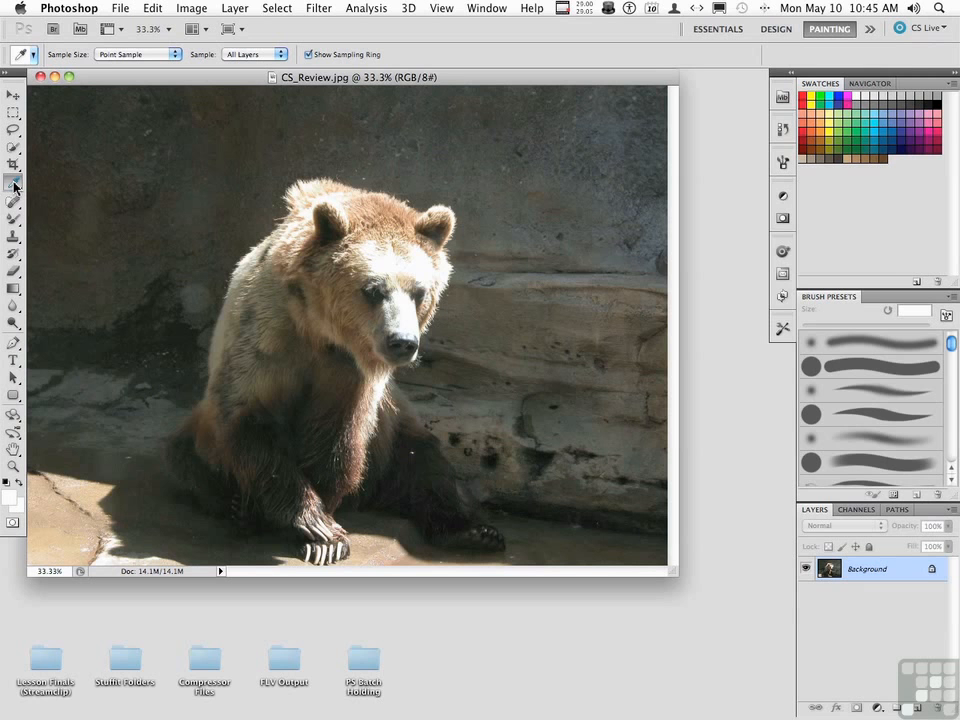
pyautogui.click(381, 209)
pyautogui.moveTo(383, 207); pyautogui.dragTo(392, 203)
pyautogui.click(396, 199)
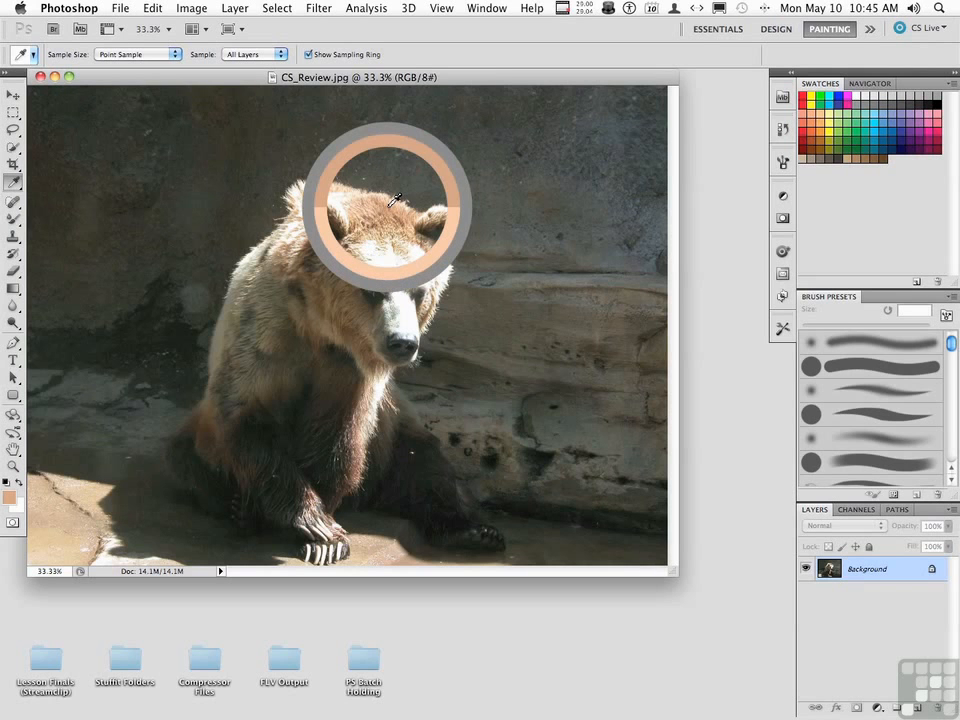
pyautogui.moveTo(396, 199); pyautogui.dragTo(437, 208)
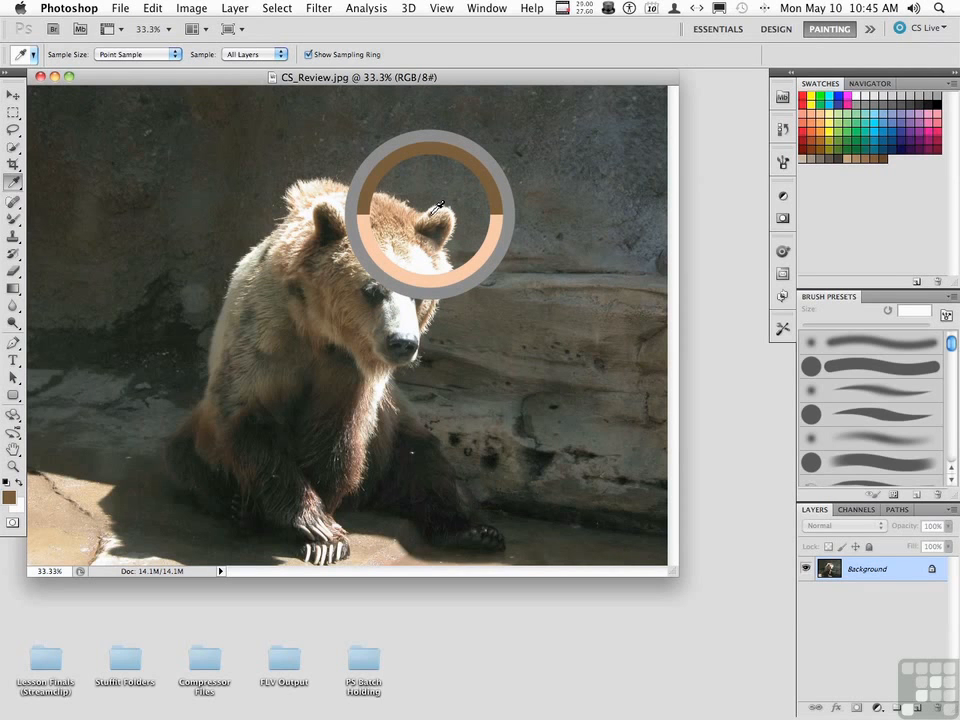
pyautogui.moveTo(437, 208); pyautogui.dragTo(387, 233)
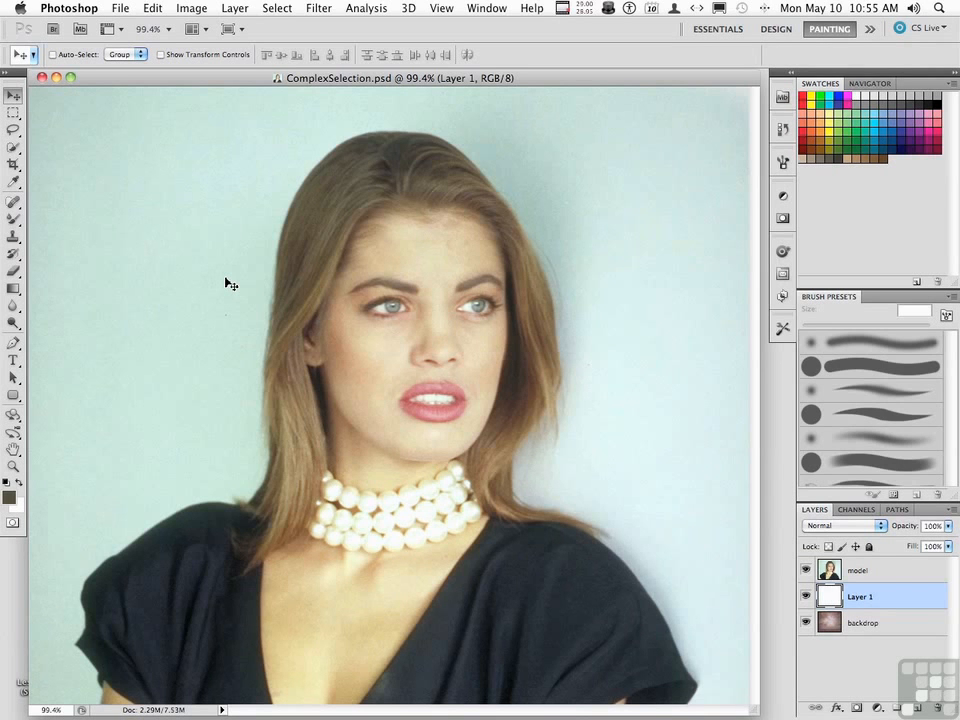
# Make the model layer active and load the Blue copy channel as a selection.
pyautogui.click(890, 571)
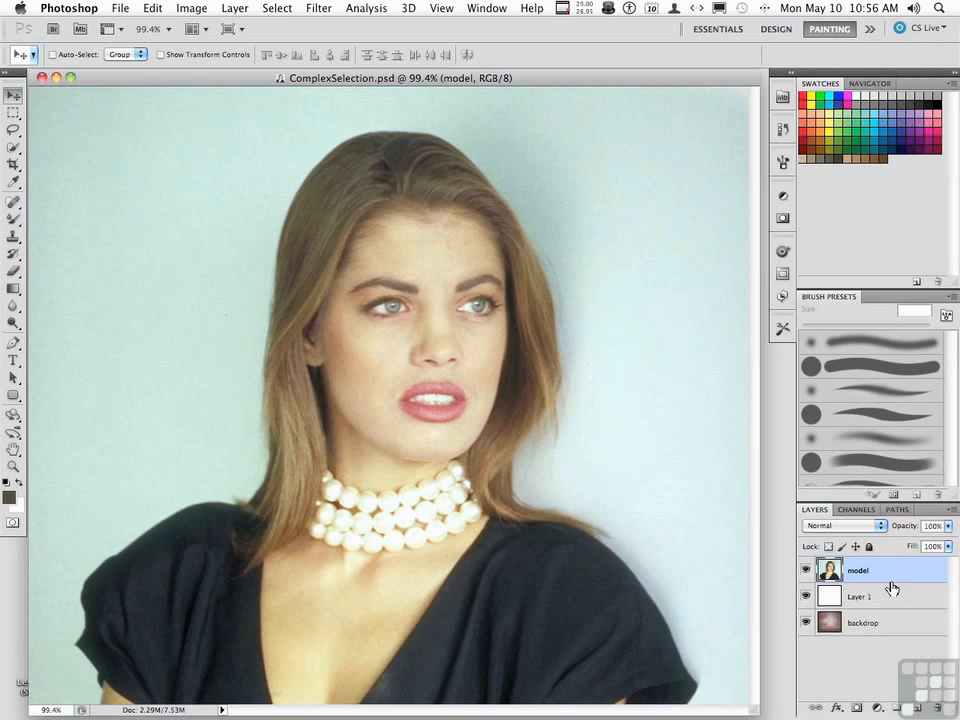
pyautogui.click(855, 510)
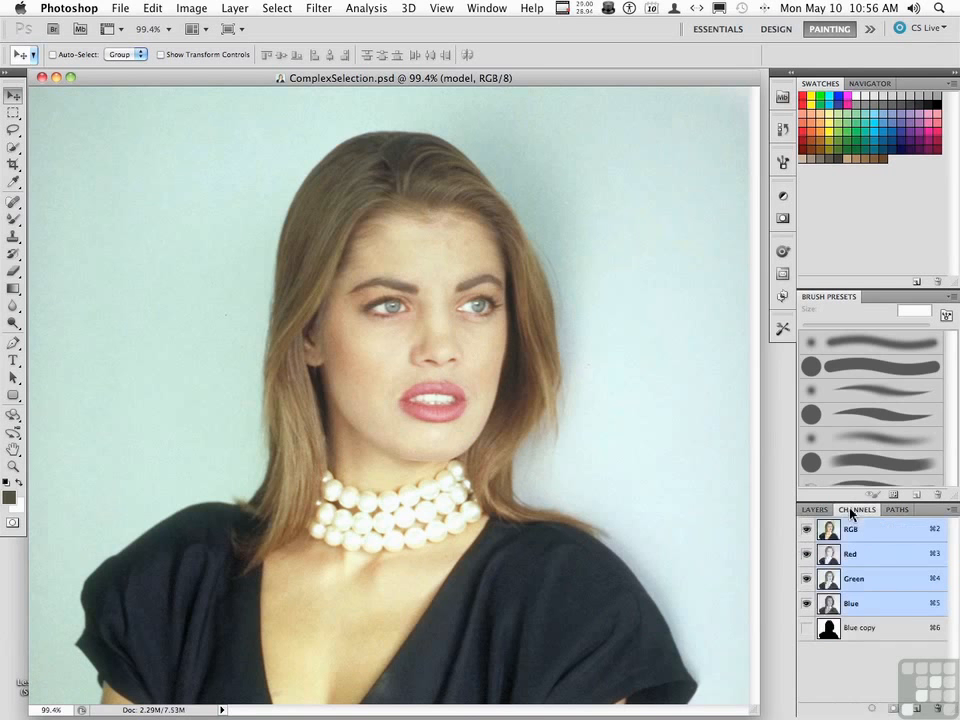
pyautogui.keyDown('super'); pyautogui.click(872, 632); pyautogui.keyUp('super')
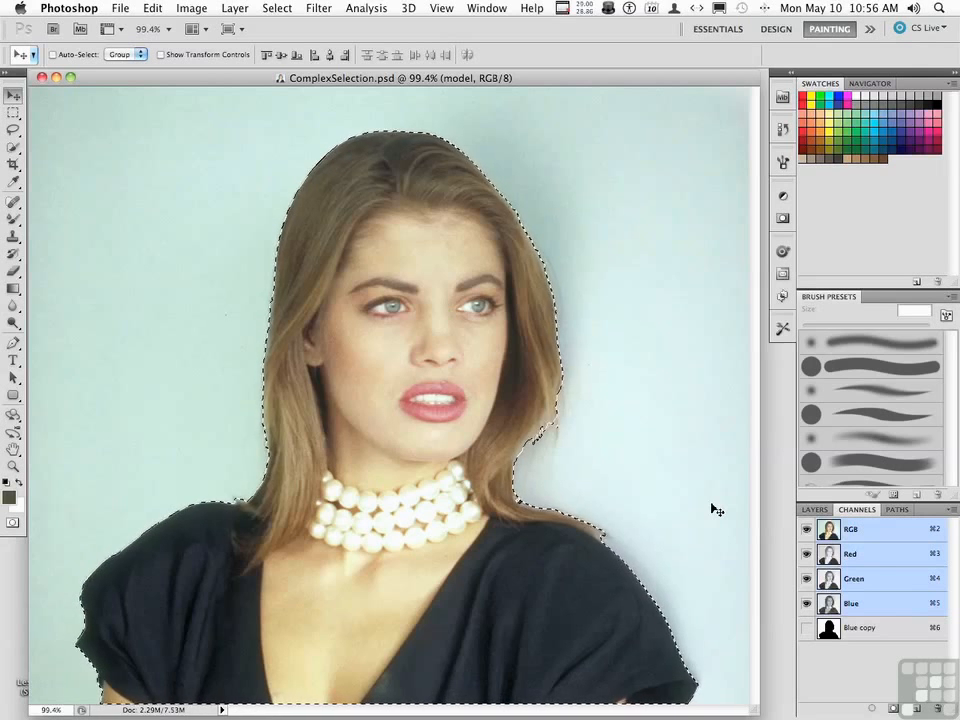
# Refine the selection's edge with Smart Radius at 1.0 px, brushing around the hair outline, and output to Selection.
pyautogui.click(277, 9)
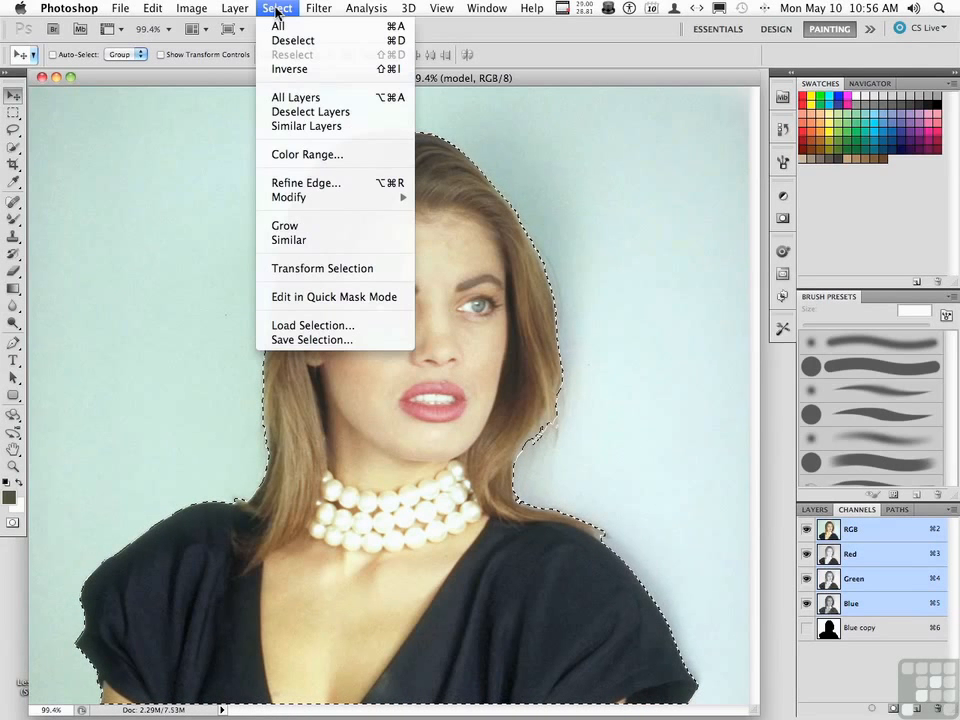
pyautogui.click(318, 183)
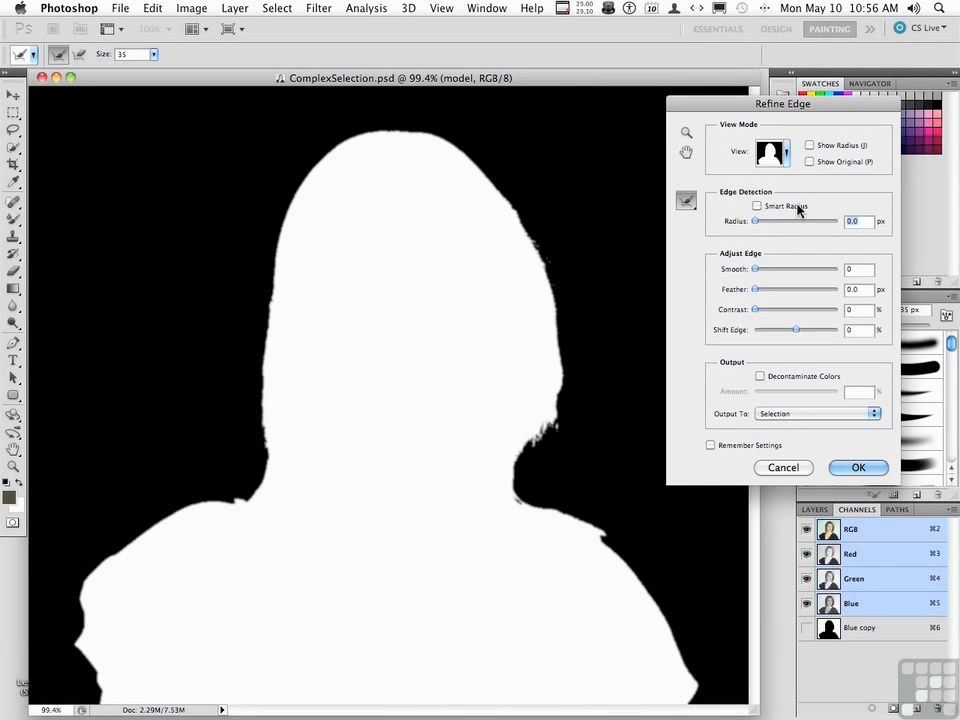
pyautogui.click(757, 206)
pyautogui.moveTo(754, 222); pyautogui.dragTo(758, 221)
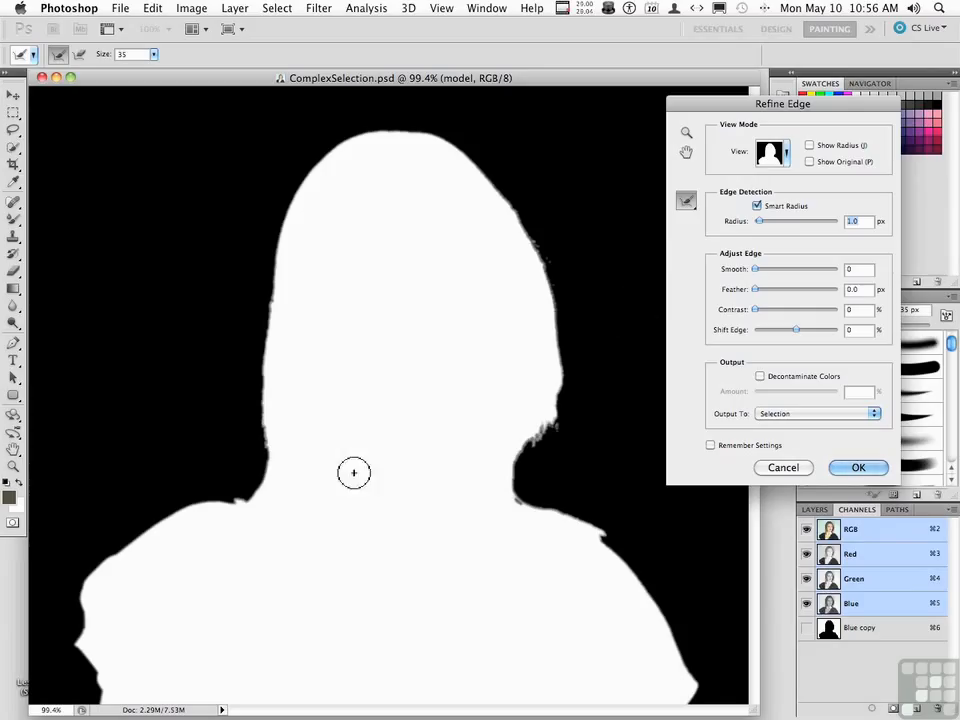
pyautogui.moveTo(269, 496)
pyautogui.mouseDown()
pyautogui.moveTo(251, 497)
pyautogui.moveTo(264, 465)
pyautogui.moveTo(266, 321)
pyautogui.moveTo(281, 240)
pyautogui.moveTo(317, 167)
pyautogui.moveTo(342, 148)
pyautogui.moveTo(401, 135)
pyautogui.moveTo(455, 147)
pyautogui.moveTo(510, 199)
pyautogui.moveTo(549, 317)
pyautogui.moveTo(557, 390)
pyautogui.moveTo(514, 497)
pyautogui.moveTo(594, 523)
pyautogui.moveTo(599, 536)
pyautogui.mouseUp()
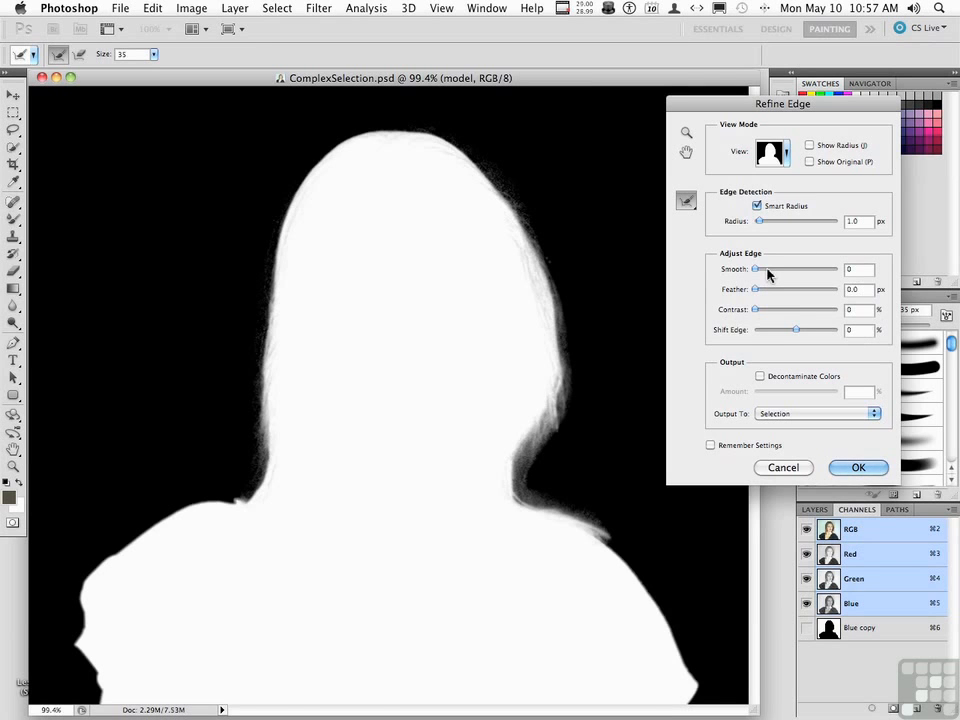
pyautogui.click(856, 468)
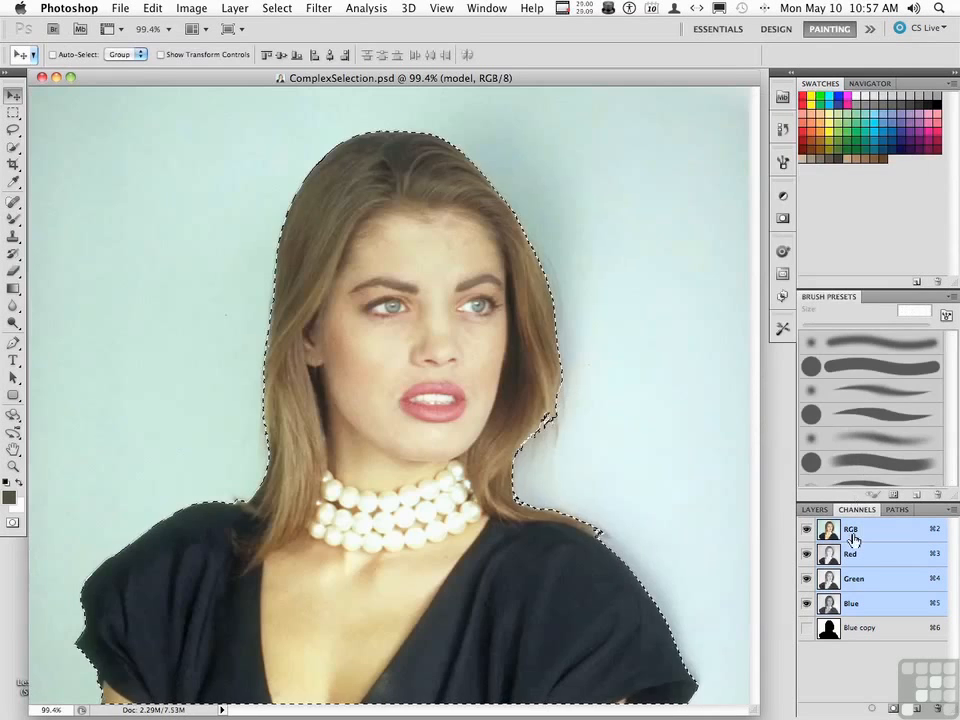
# Add a layer mask to the model layer from the refined selection.
pyautogui.click(815, 509)
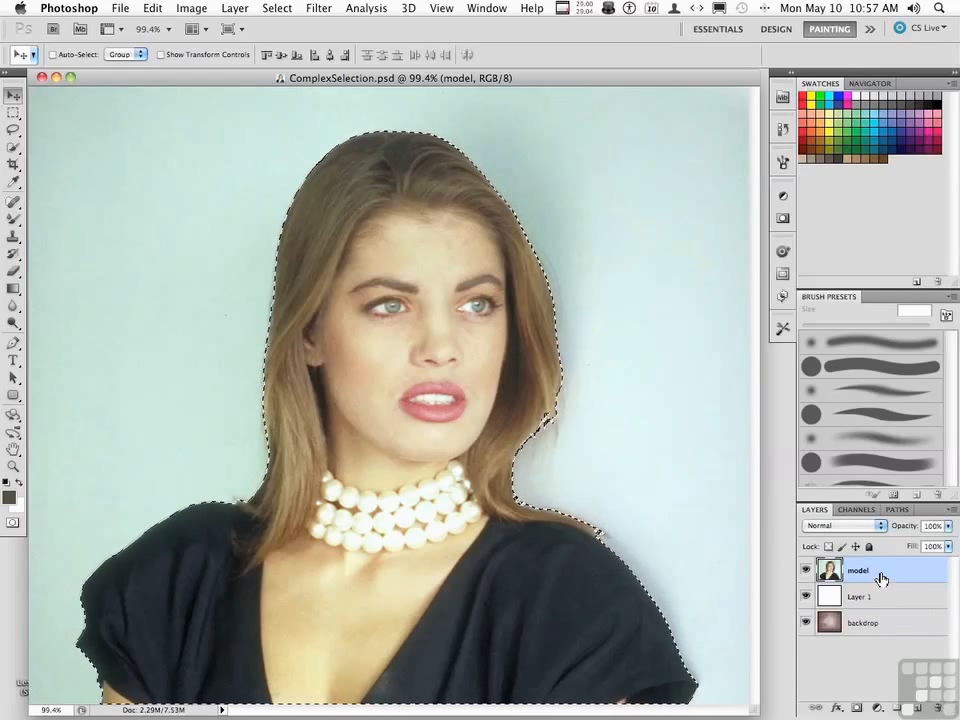
pyautogui.click(855, 708)
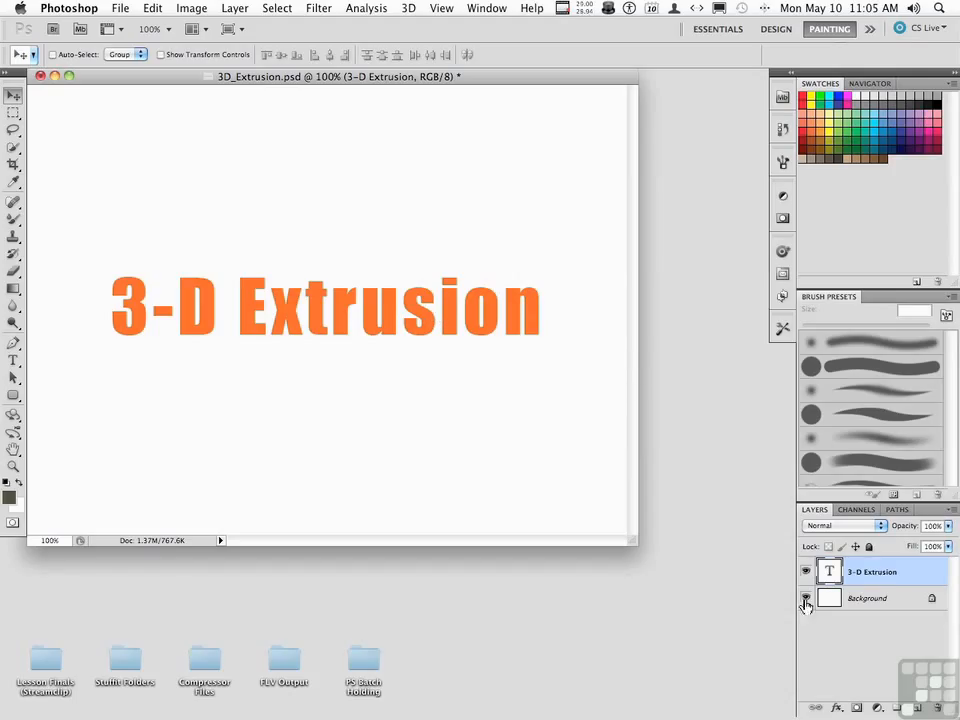
# Convert the "3-D Extrusion" text layer into a Repoussé 3D object, allowing the text to be rasterized.
pyautogui.click(412, 8)
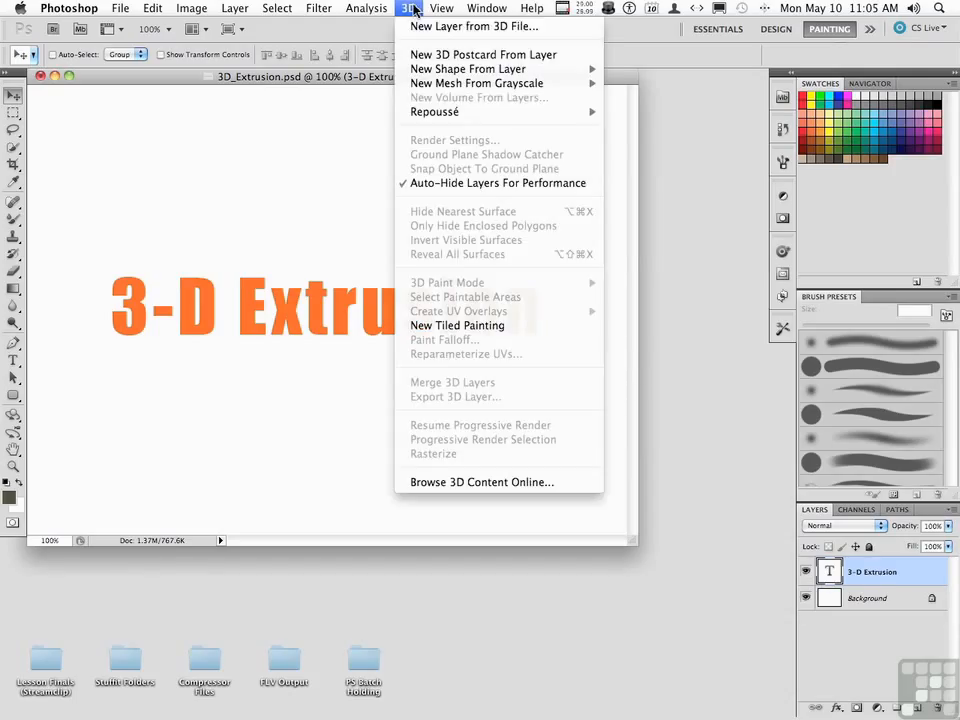
pyautogui.moveTo(455, 113)
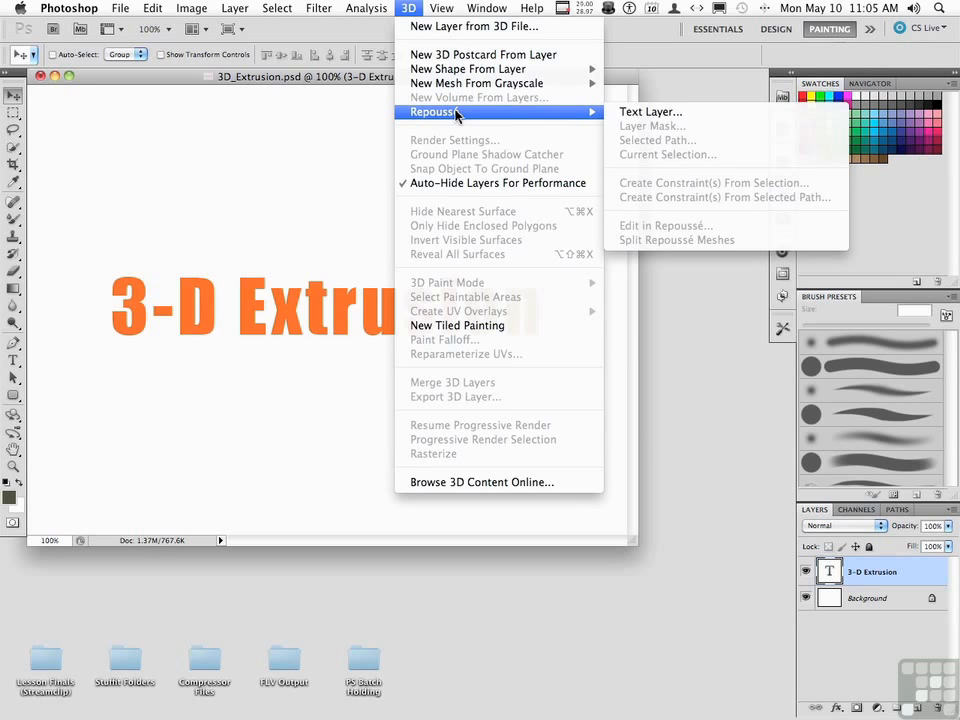
pyautogui.click(660, 115)
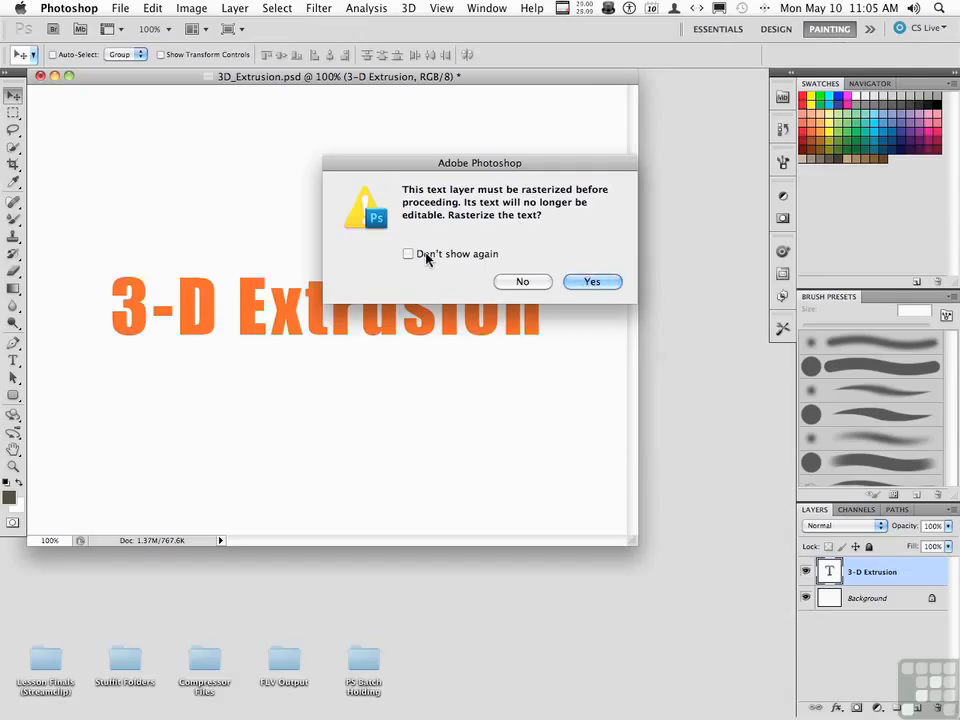
pyautogui.click(592, 281)
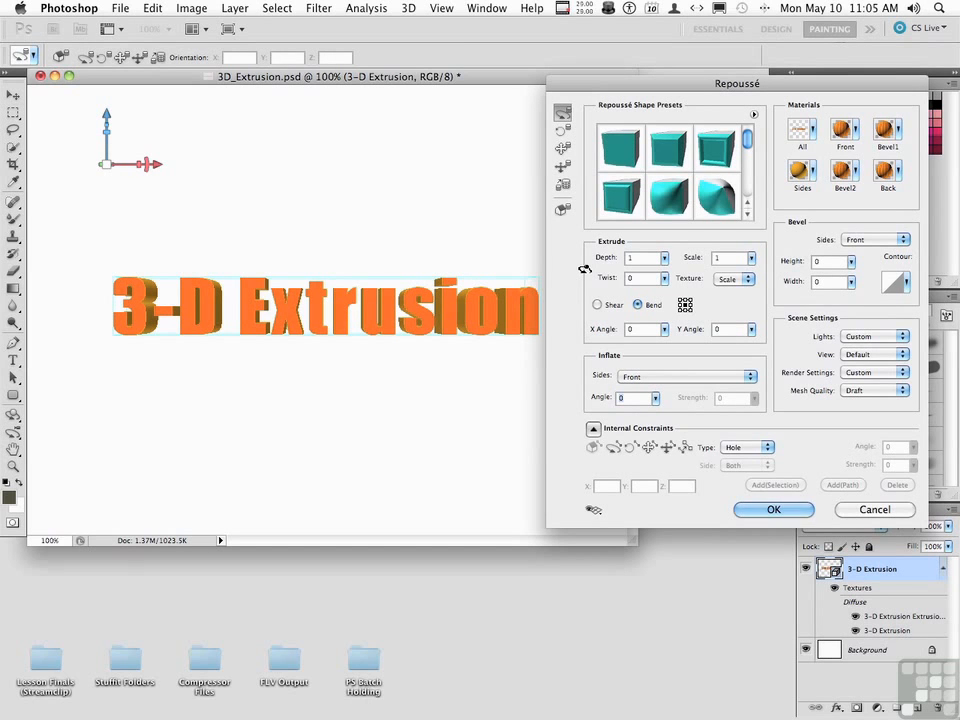
# Apply the framed-bevel Repoussé preset with depth 3, bevel height 15 and width 40, and reorient the extruded text with the 3D axis.
pyautogui.click(715, 153)
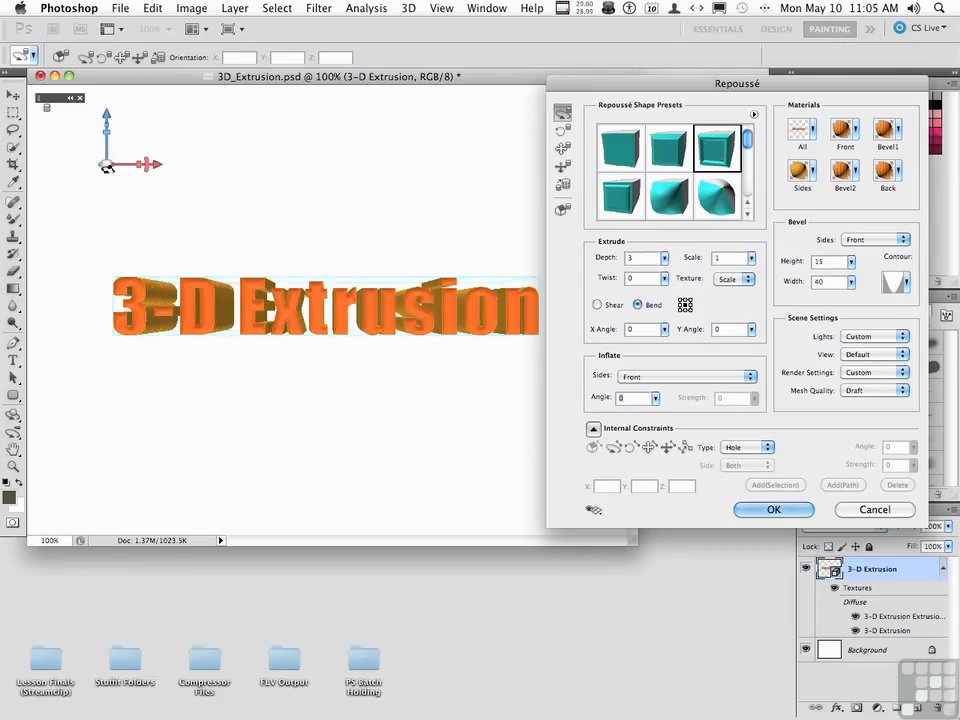
pyautogui.moveTo(105, 170); pyautogui.dragTo(60, 126)
pyautogui.moveTo(124, 149); pyautogui.dragTo(124, 155)
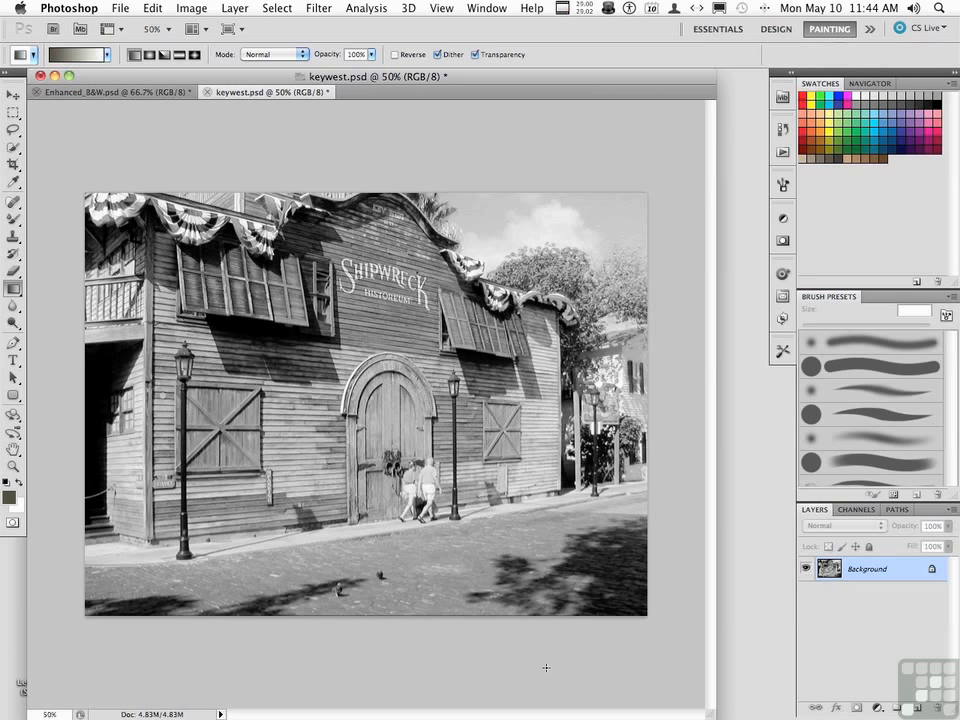
# Run the Photo Toner Technique action on keywest.psd, setting the tint layer's Saturation to +15 and Lightness to -23.
pyautogui.click(784, 156)
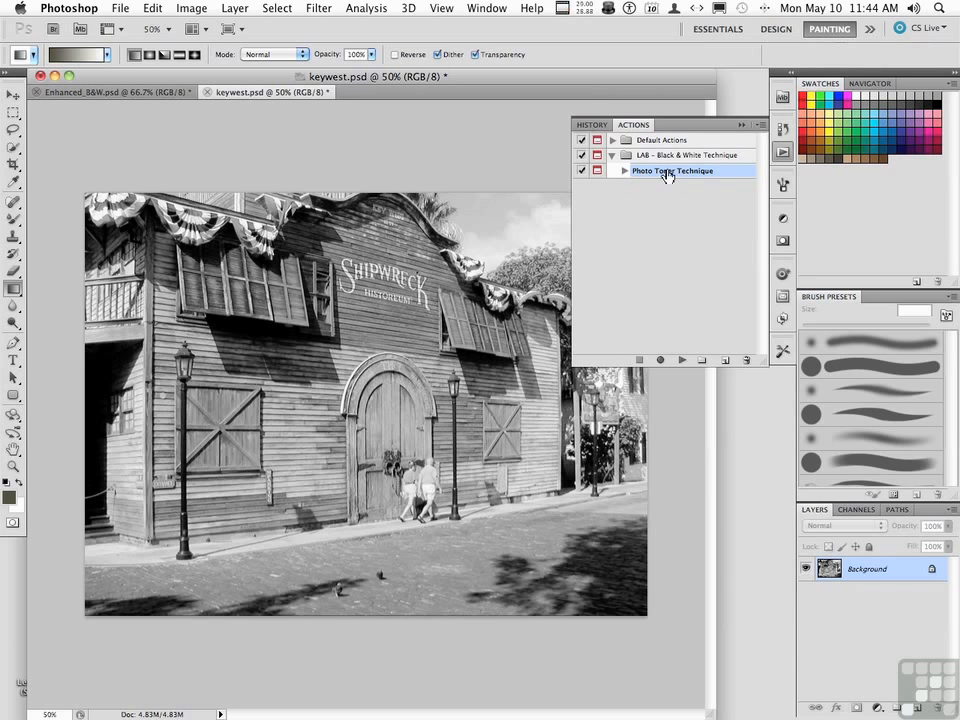
pyautogui.click(681, 360)
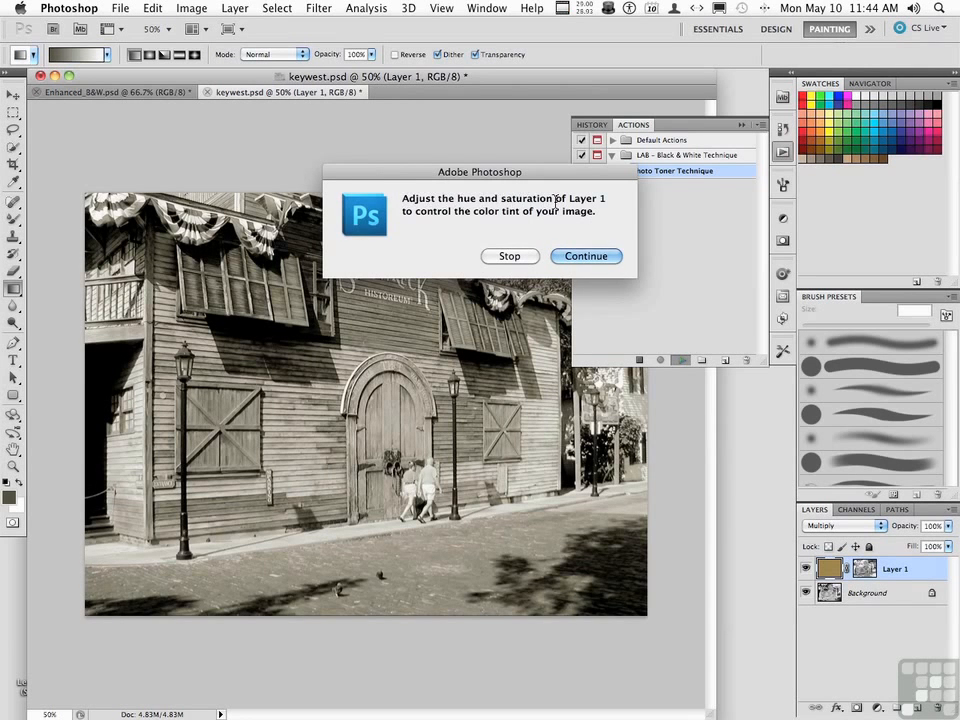
pyautogui.click(585, 258)
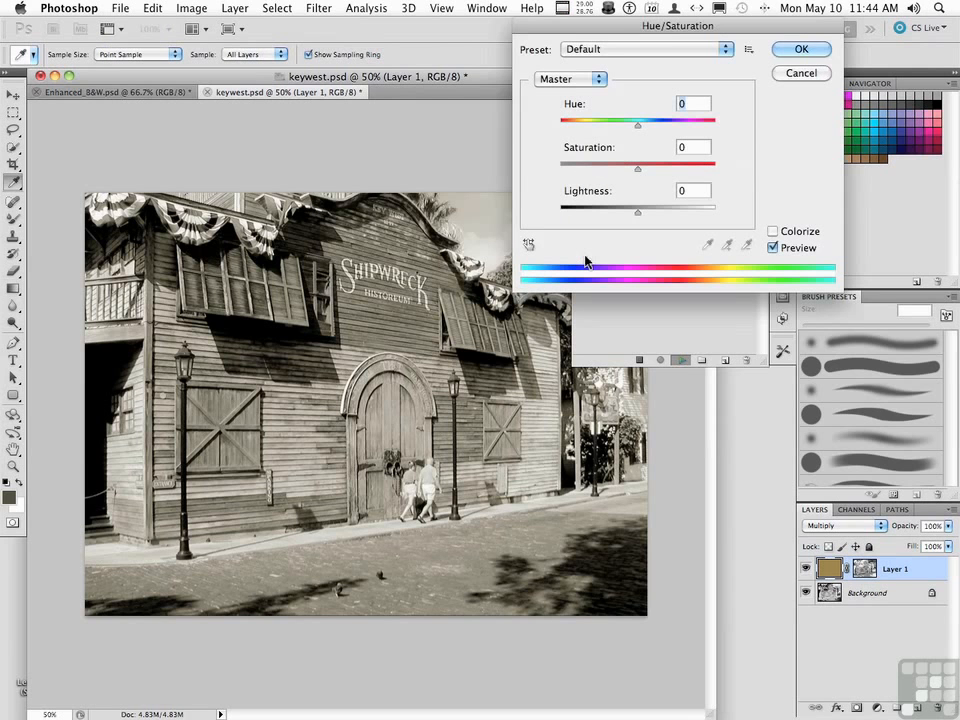
pyautogui.moveTo(639, 169)
pyautogui.mouseDown()
pyautogui.moveTo(663, 168)
pyautogui.moveTo(649, 168)
pyautogui.mouseUp()
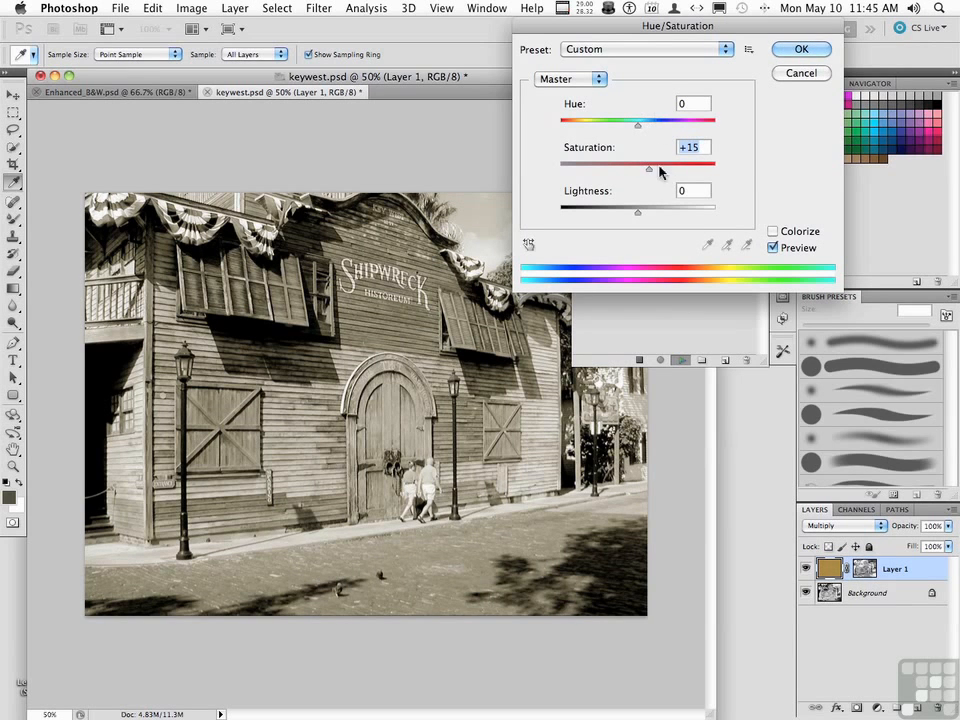
pyautogui.moveTo(636, 210); pyautogui.dragTo(621, 213)
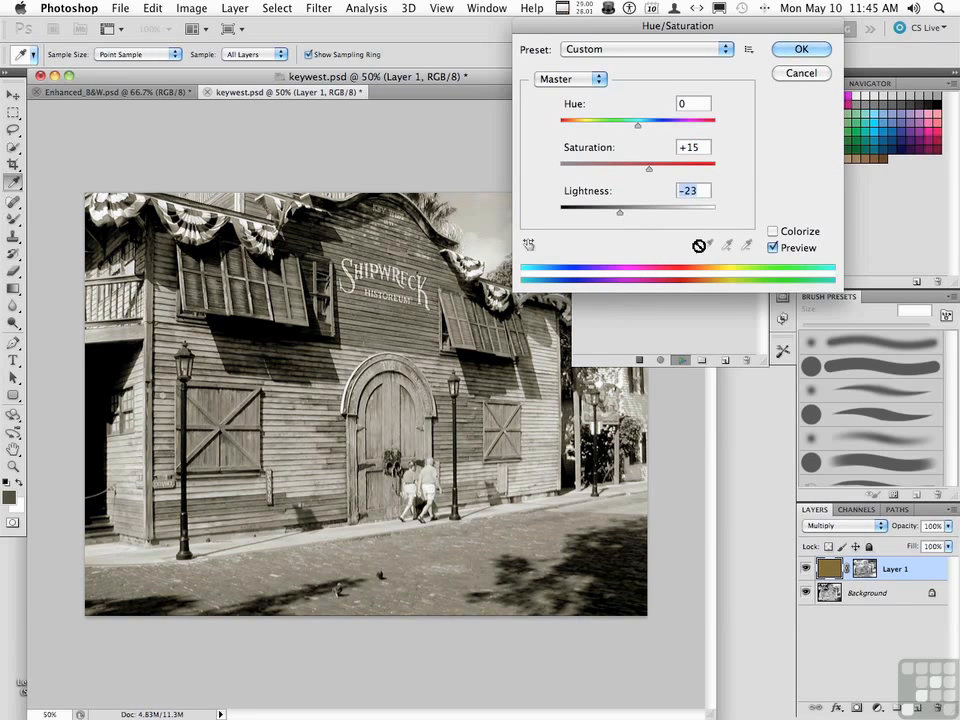
pyautogui.click(801, 50)
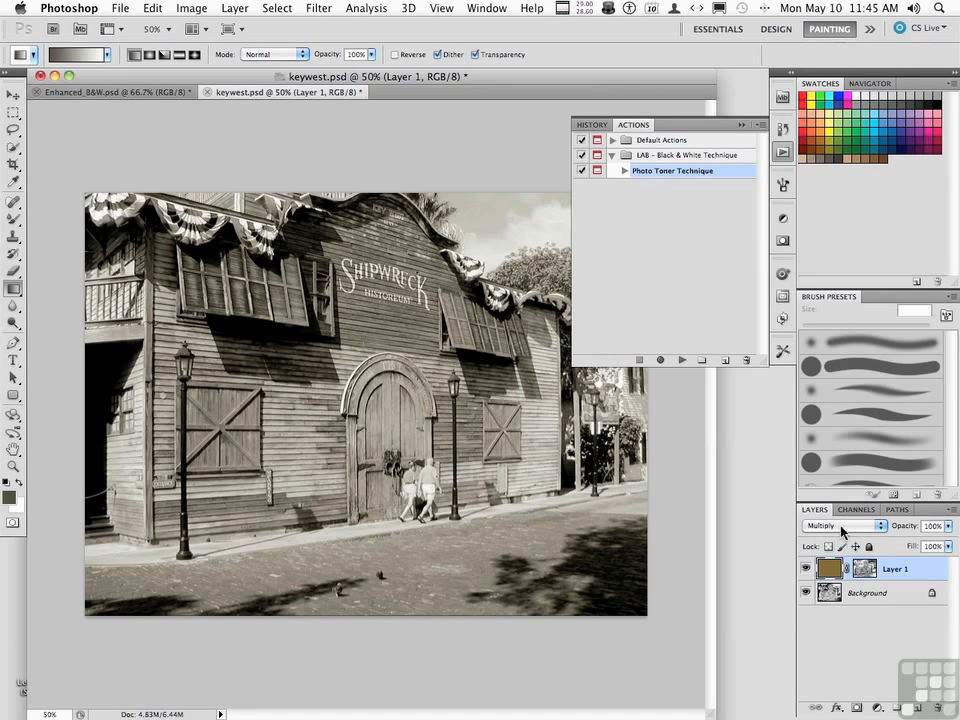
# Inspect Layer 1's mask on its own in the document, and return to the normal image view.
pyautogui.keyDown('alt'); pyautogui.click(860, 569); pyautogui.keyUp('alt')
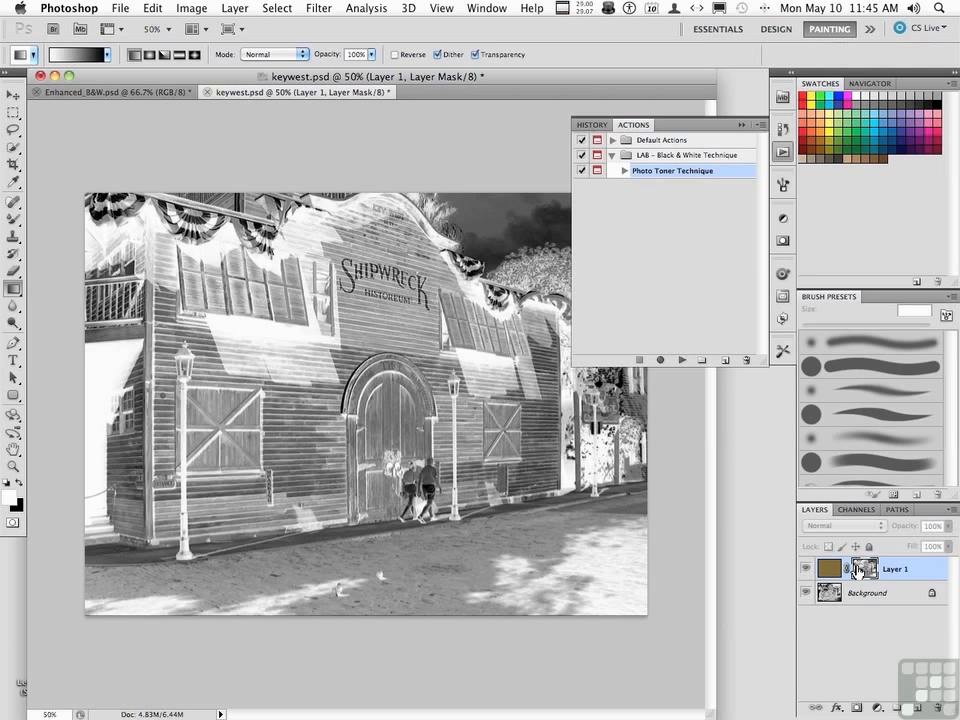
pyautogui.keyDown('alt'); pyautogui.click(858, 571); pyautogui.keyUp('alt')
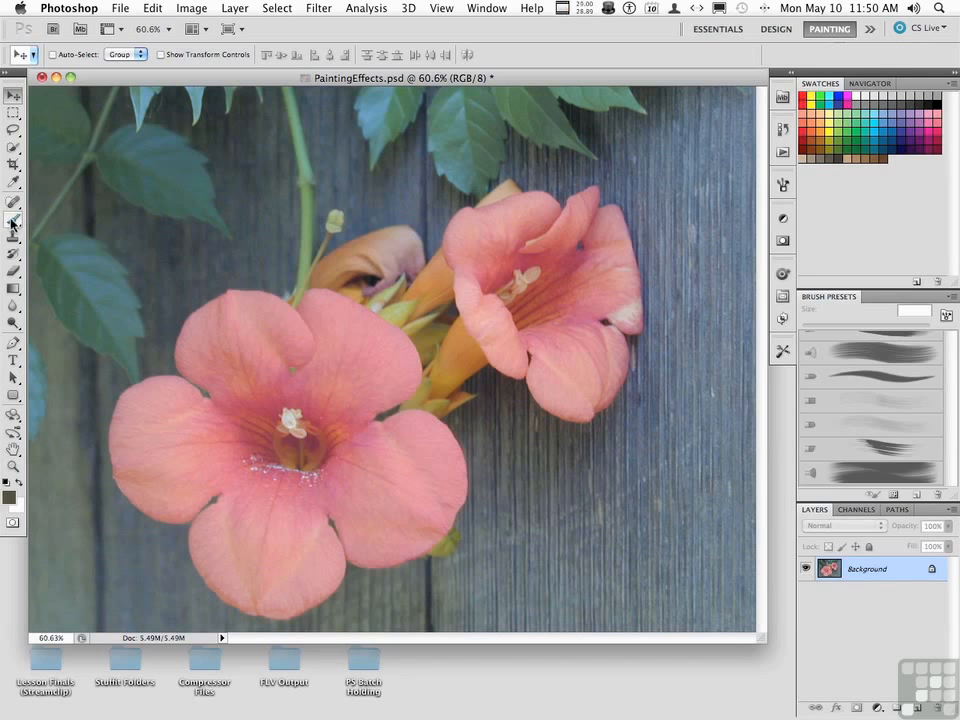
# Paint over the large front flower's petals and centre using the Mixer Brush at 35 px with the Wet, Heavy Mix setting.
pyautogui.moveTo(14, 222)
pyautogui.mouseDown()
pyautogui.moveTo(52, 236)
pyautogui.moveTo(55, 265)
pyautogui.mouseUp()
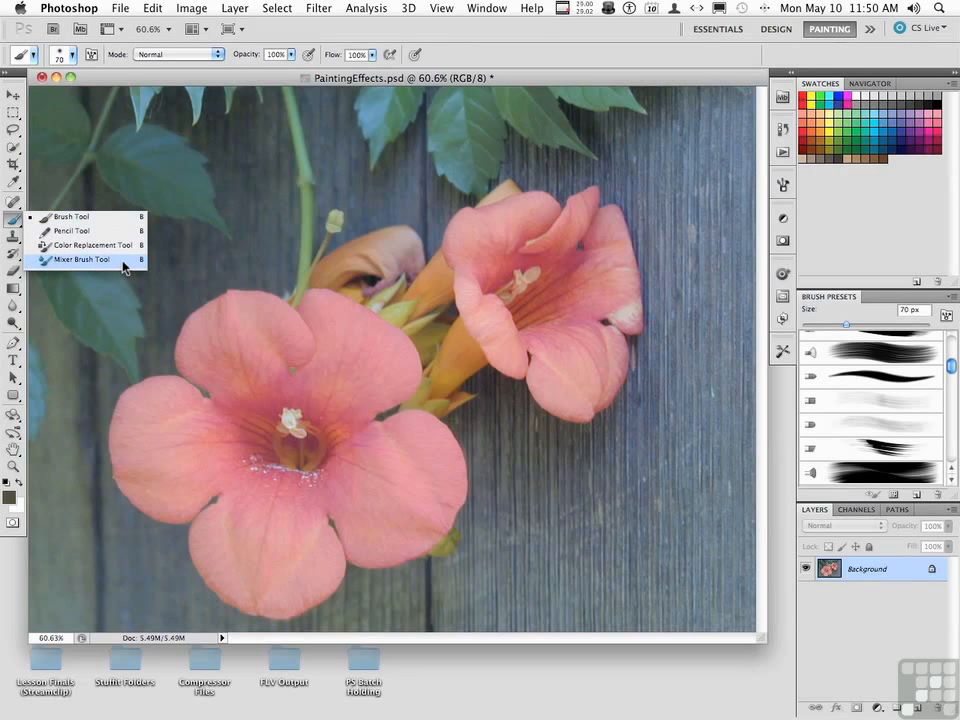
pyautogui.moveTo(124, 267); pyautogui.dragTo(128, 266)
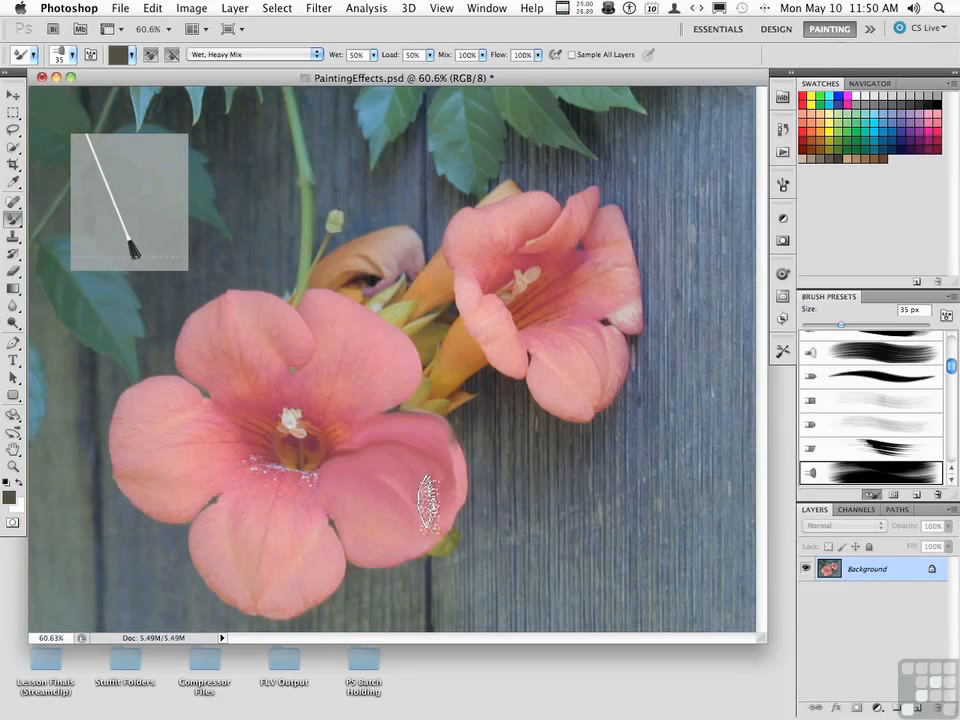
pyautogui.moveTo(371, 493); pyautogui.dragTo(400, 536)
pyautogui.moveTo(328, 493); pyautogui.dragTo(411, 537)
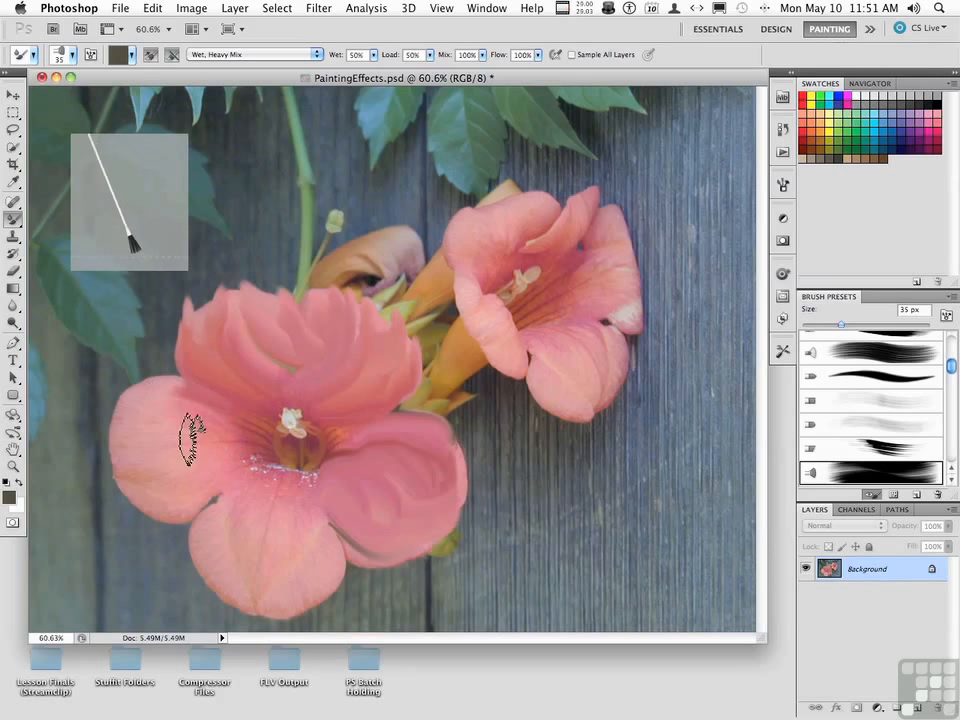
pyautogui.moveTo(231, 448)
pyautogui.mouseDown()
pyautogui.moveTo(203, 473)
pyautogui.moveTo(181, 461)
pyautogui.moveTo(222, 469)
pyautogui.moveTo(157, 493)
pyautogui.moveTo(188, 493)
pyautogui.moveTo(131, 453)
pyautogui.moveTo(196, 471)
pyautogui.moveTo(122, 431)
pyautogui.moveTo(152, 431)
pyautogui.moveTo(108, 428)
pyautogui.mouseUp()
pyautogui.moveTo(196, 431)
pyautogui.mouseDown()
pyautogui.moveTo(129, 415)
pyautogui.moveTo(120, 403)
pyautogui.mouseUp()
pyautogui.moveTo(247, 482); pyautogui.dragTo(245, 543)
pyautogui.moveTo(282, 493)
pyautogui.mouseDown()
pyautogui.moveTo(261, 529)
pyautogui.moveTo(272, 561)
pyautogui.moveTo(306, 576)
pyautogui.mouseUp()
pyautogui.moveTo(306, 530)
pyautogui.mouseDown()
pyautogui.moveTo(318, 558)
pyautogui.moveTo(281, 535)
pyautogui.moveTo(340, 553)
pyautogui.moveTo(290, 563)
pyautogui.moveTo(283, 524)
pyautogui.moveTo(252, 555)
pyautogui.moveTo(248, 523)
pyautogui.moveTo(225, 531)
pyautogui.moveTo(237, 513)
pyautogui.moveTo(187, 539)
pyautogui.moveTo(222, 533)
pyautogui.moveTo(226, 556)
pyautogui.moveTo(232, 550)
pyautogui.moveTo(214, 559)
pyautogui.moveTo(212, 551)
pyautogui.moveTo(240, 585)
pyautogui.moveTo(219, 571)
pyautogui.moveTo(230, 599)
pyautogui.moveTo(266, 609)
pyautogui.moveTo(245, 584)
pyautogui.moveTo(282, 606)
pyautogui.moveTo(270, 580)
pyautogui.moveTo(286, 597)
pyautogui.moveTo(216, 573)
pyautogui.moveTo(240, 608)
pyautogui.moveTo(260, 598)
pyautogui.moveTo(261, 606)
pyautogui.moveTo(240, 605)
pyautogui.moveTo(250, 595)
pyautogui.moveTo(282, 613)
pyautogui.moveTo(290, 578)
pyautogui.moveTo(319, 596)
pyautogui.mouseUp()
pyautogui.moveTo(305, 465)
pyautogui.mouseDown()
pyautogui.moveTo(269, 455)
pyautogui.moveTo(270, 438)
pyautogui.moveTo(320, 433)
pyautogui.moveTo(314, 452)
pyautogui.moveTo(280, 434)
pyautogui.moveTo(288, 414)
pyautogui.moveTo(279, 481)
pyautogui.moveTo(291, 424)
pyautogui.moveTo(267, 429)
pyautogui.moveTo(318, 492)
pyautogui.mouseUp()
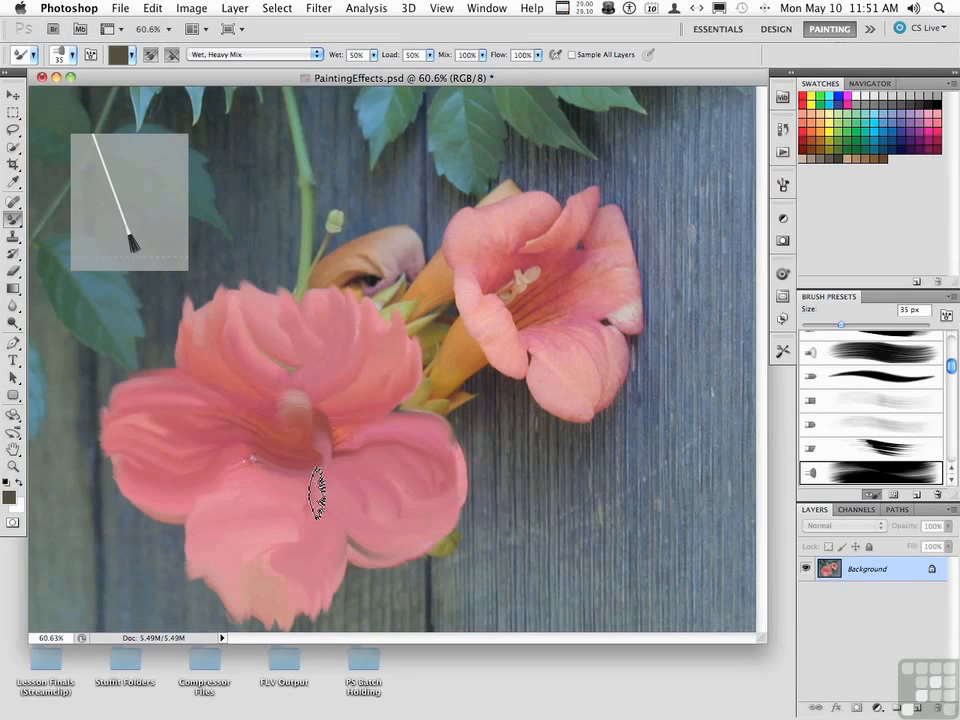